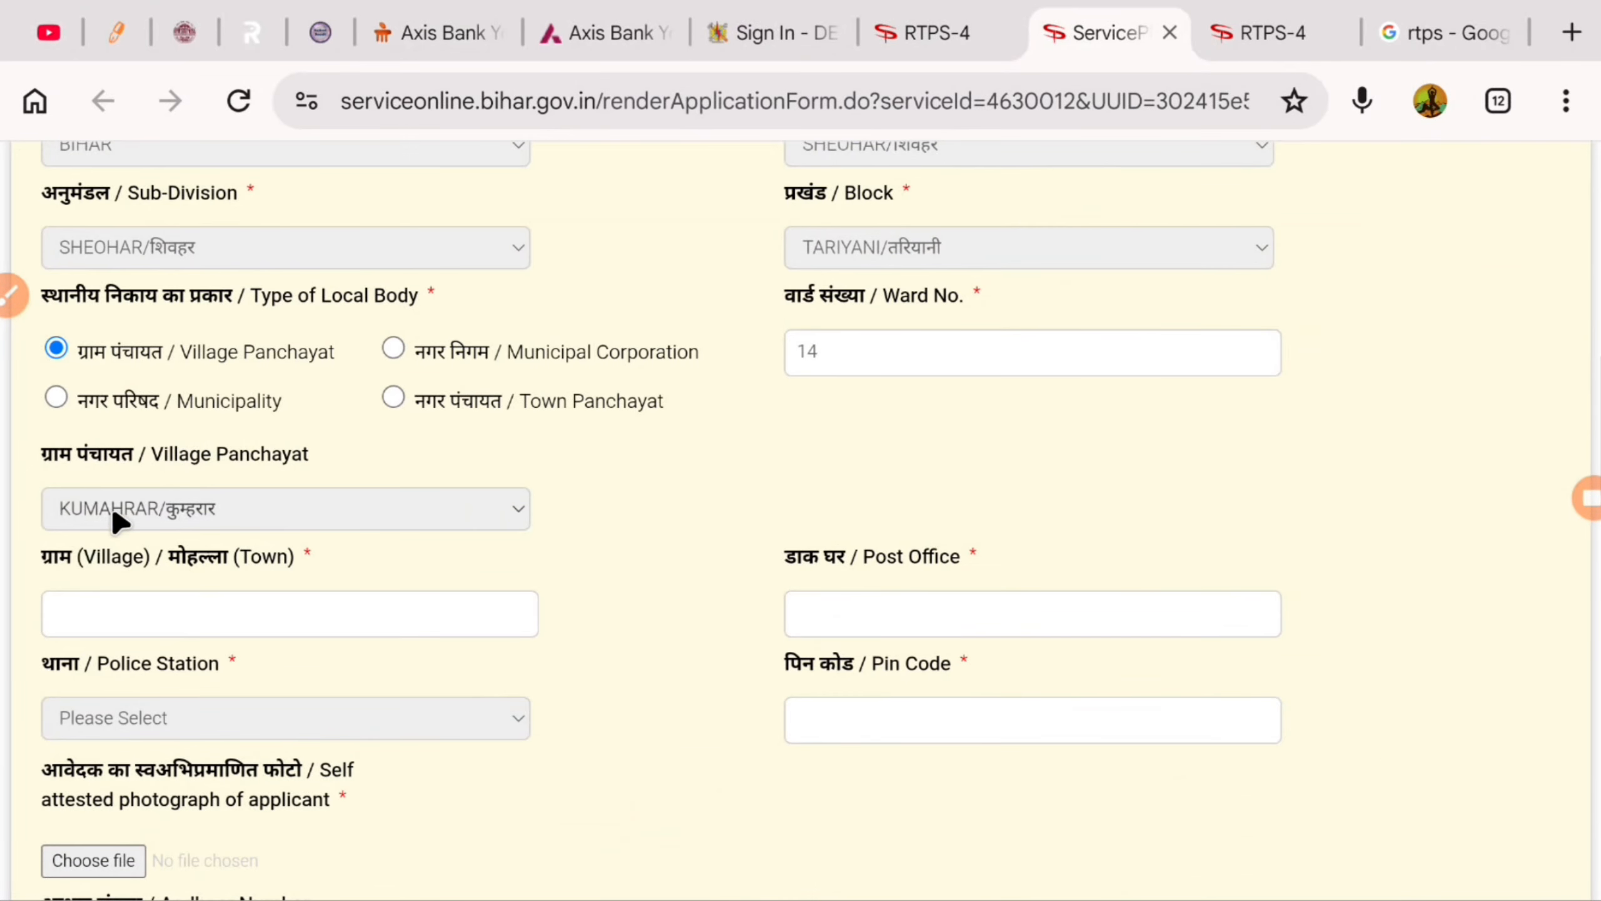
Enter village बीकानेर and post office कलपगार, transliterated into Devanagari
left_click(127, 609)
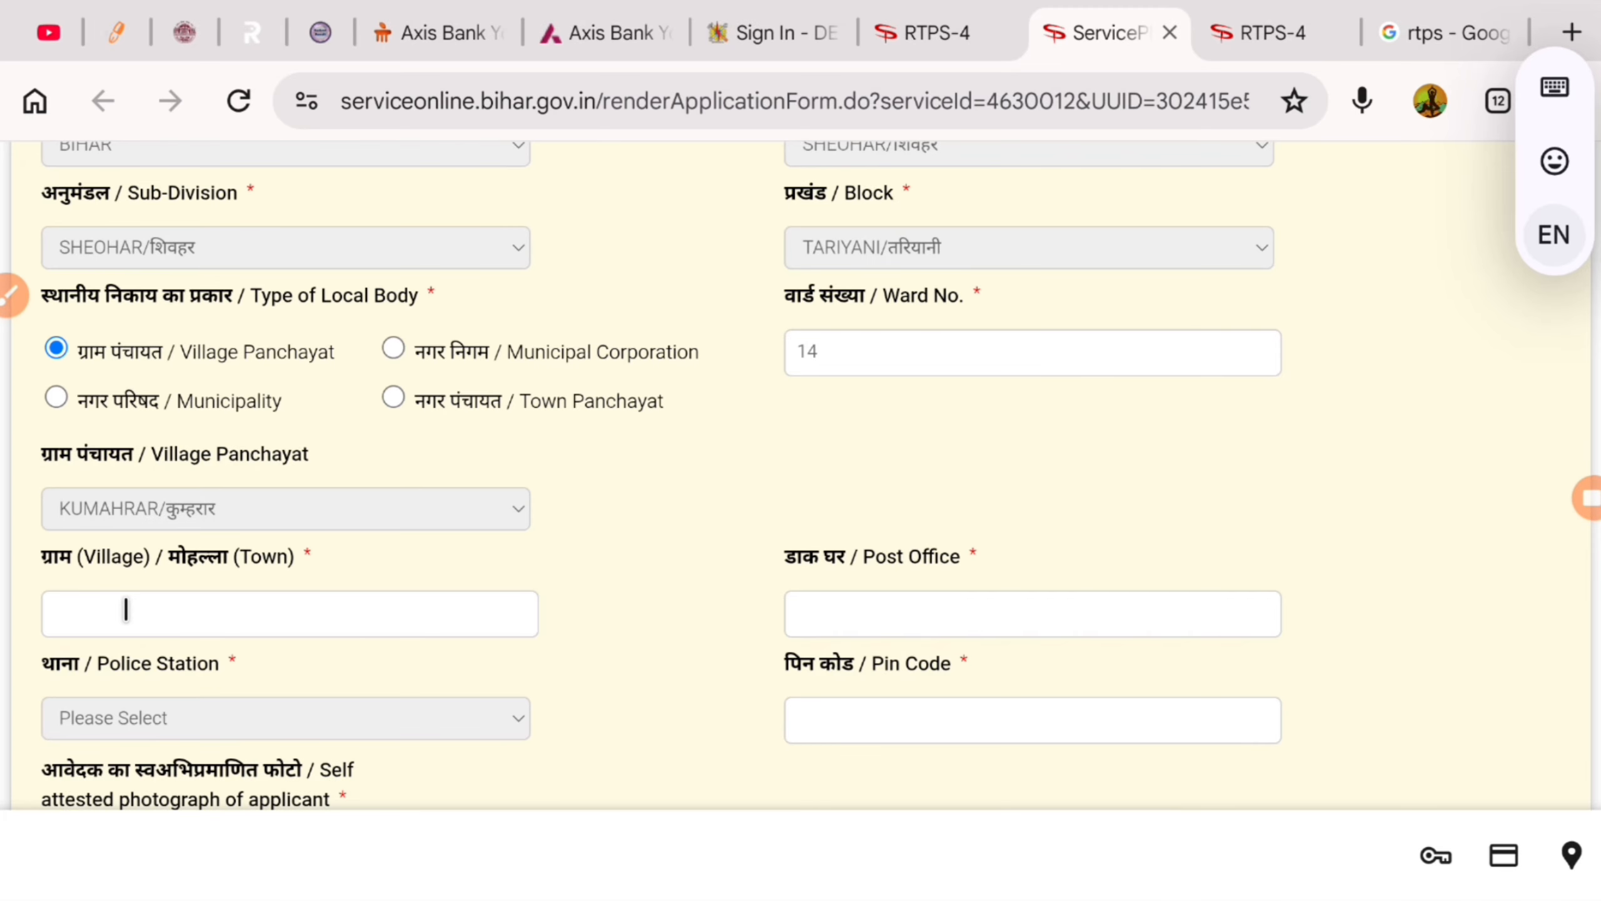
type("BIKANER")
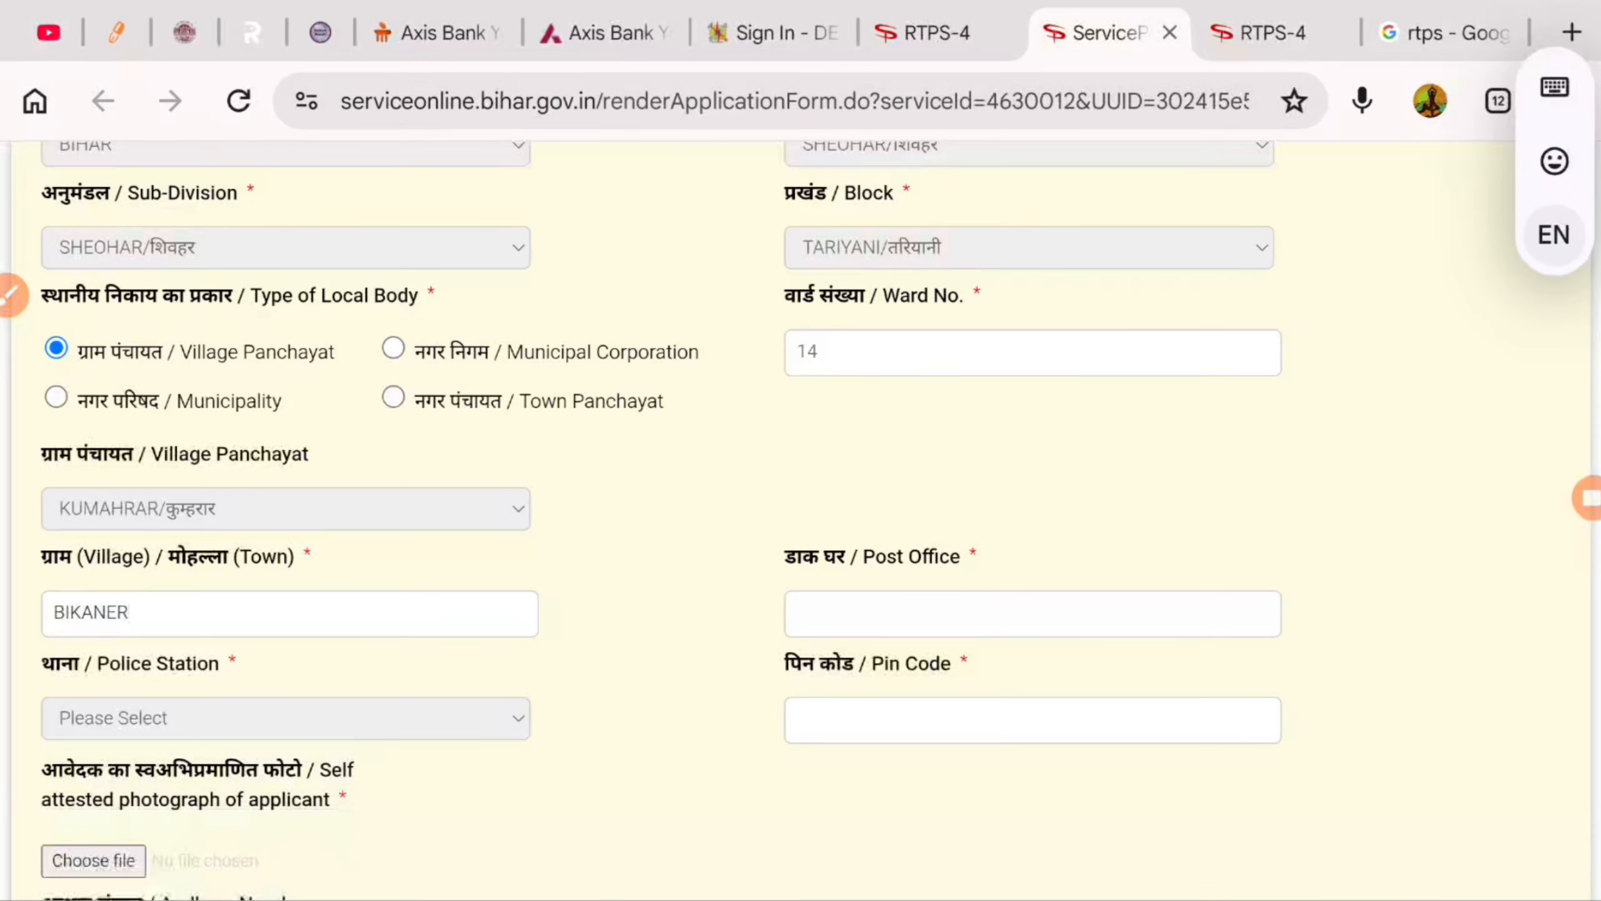
key("space")
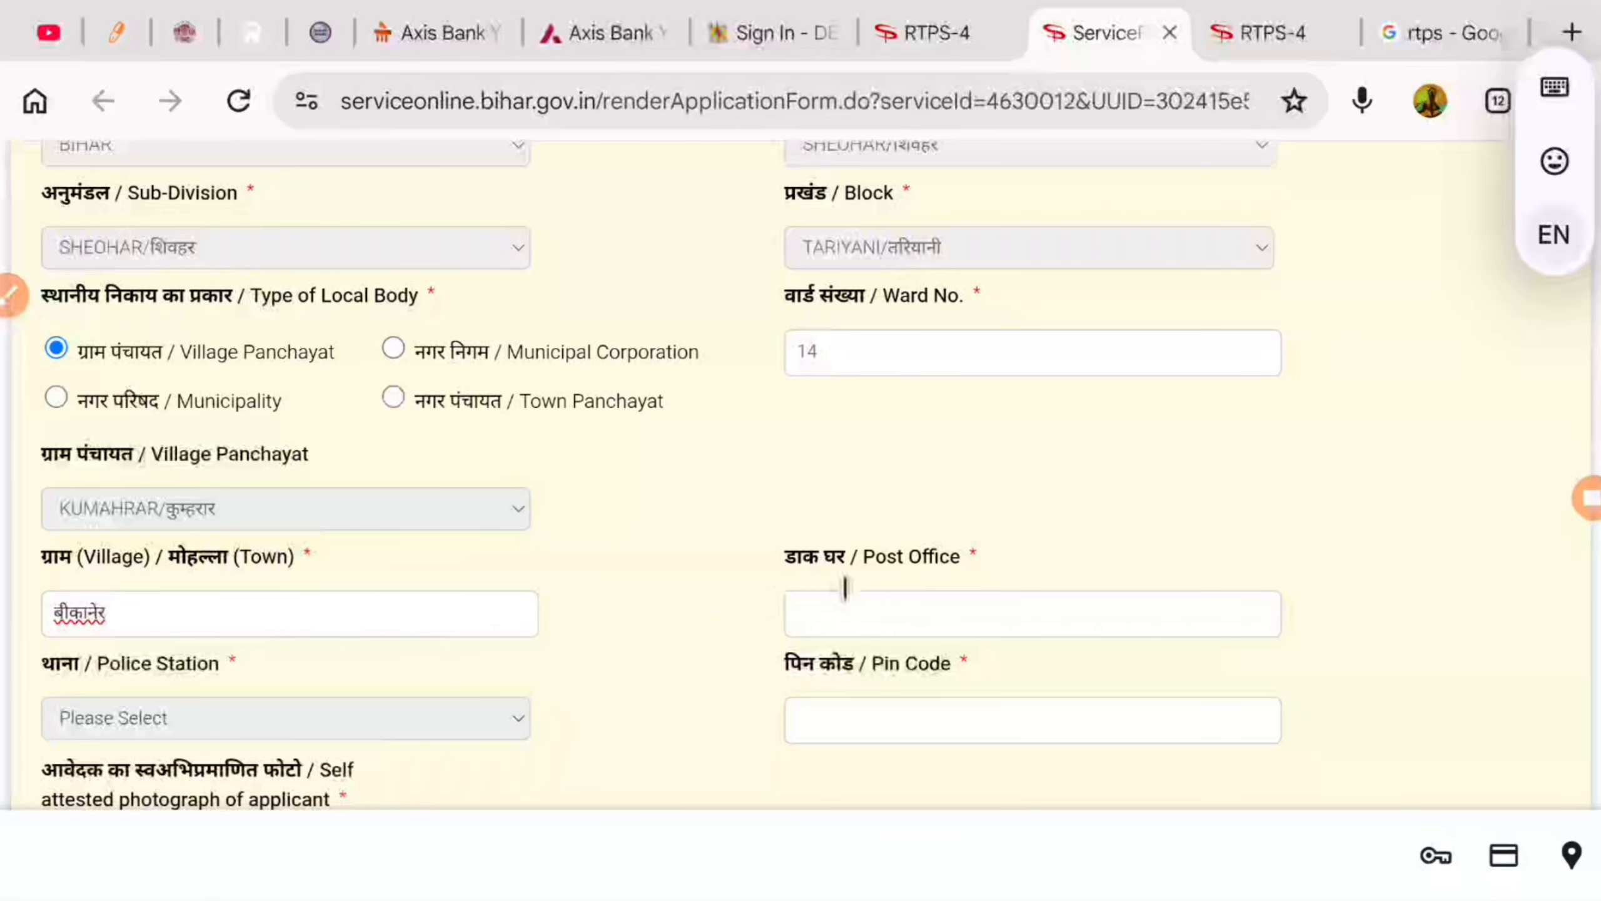
left_click(854, 607)
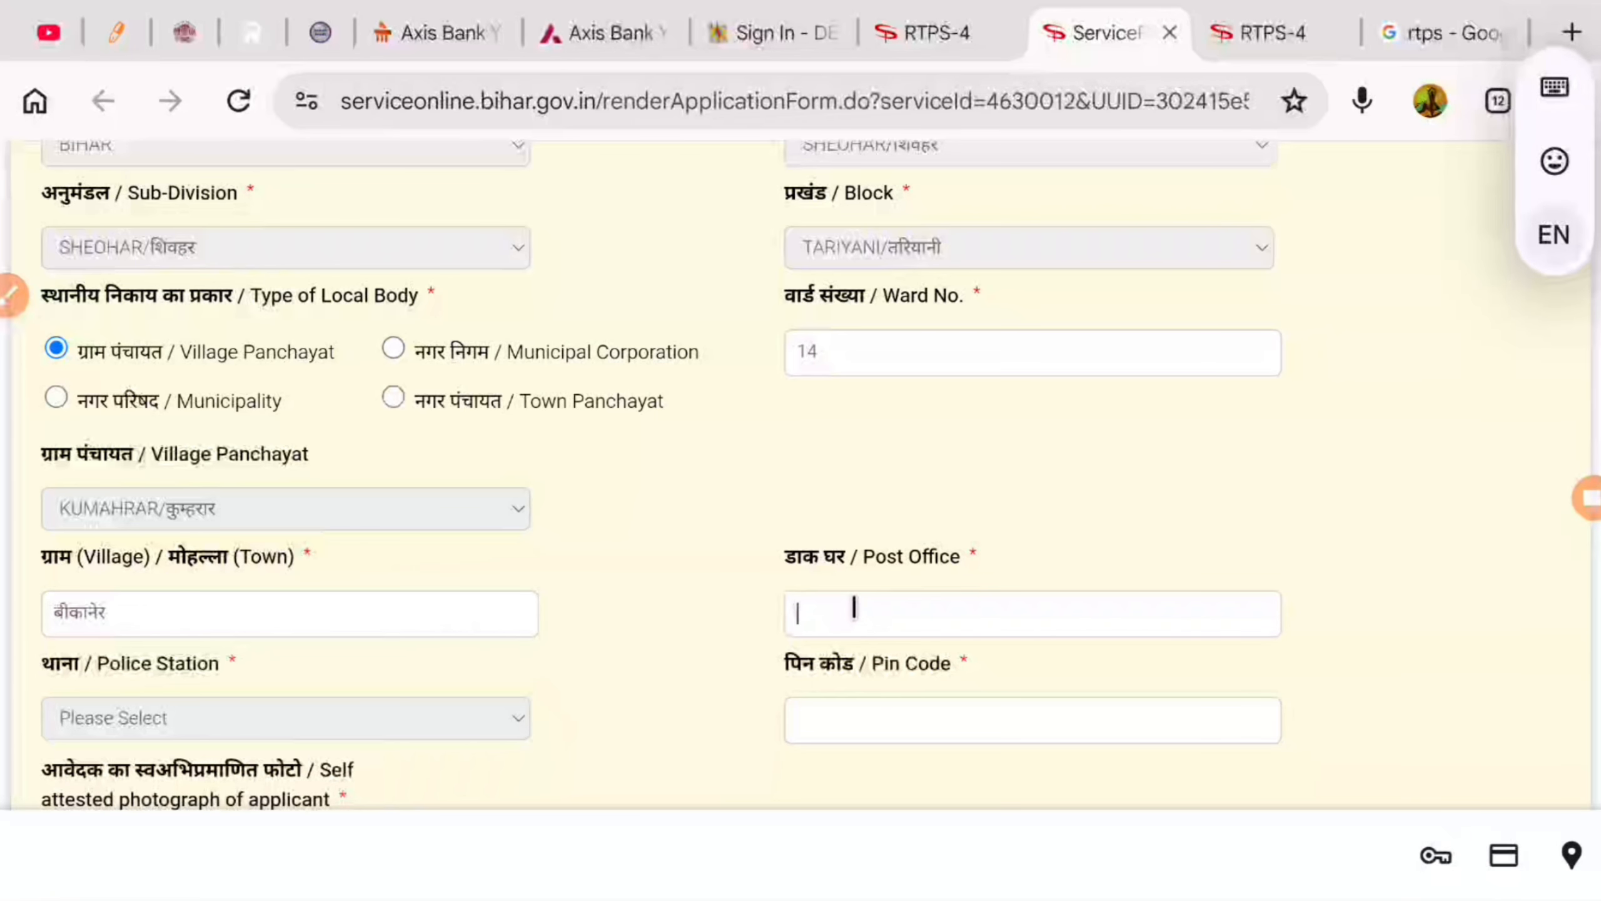
type("KALAPAGAR")
key("space")
left_click(842, 658)
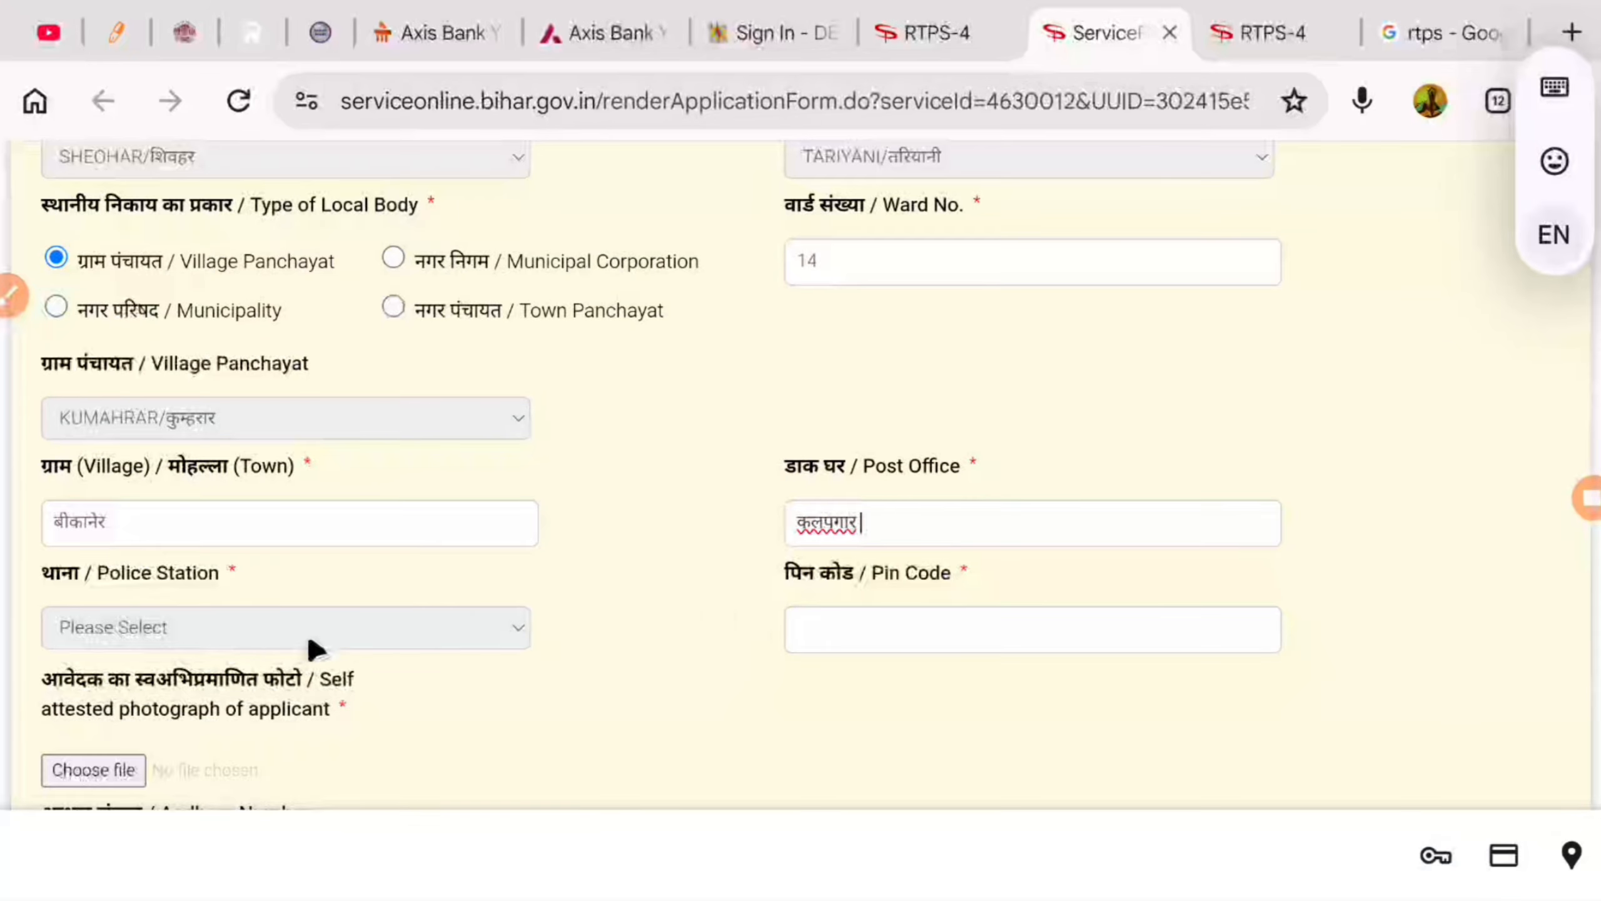
Choose SHYAMPUR BHATHAN PS as the police station and enter pin code 845762
left_click(186, 634)
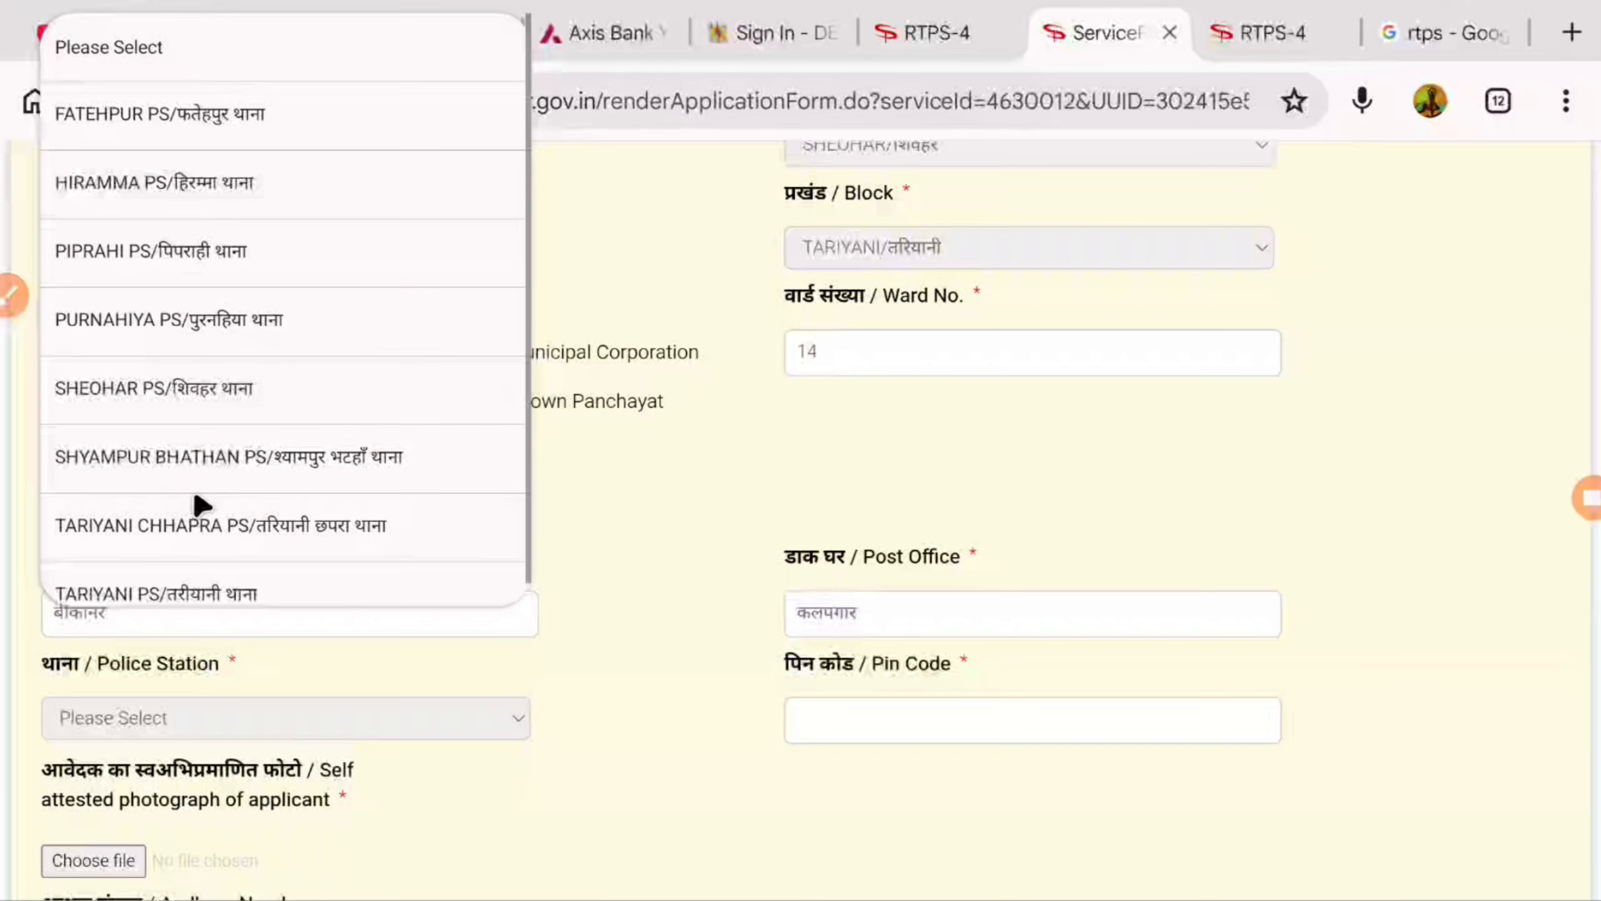
left_click(210, 449)
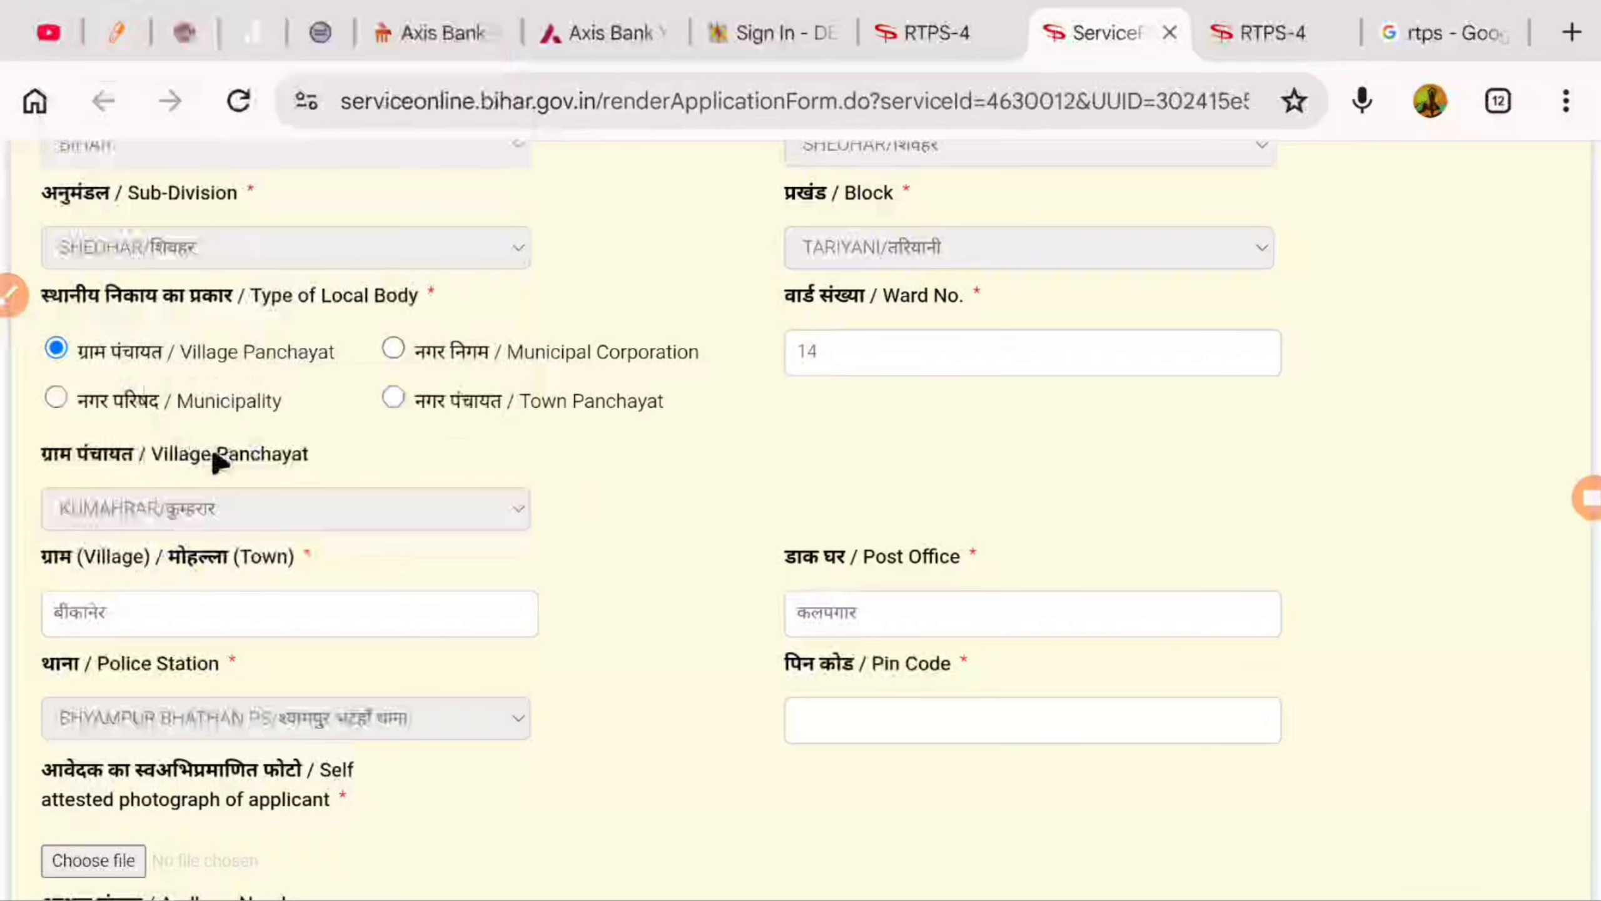
left_click(873, 723)
type("845762")
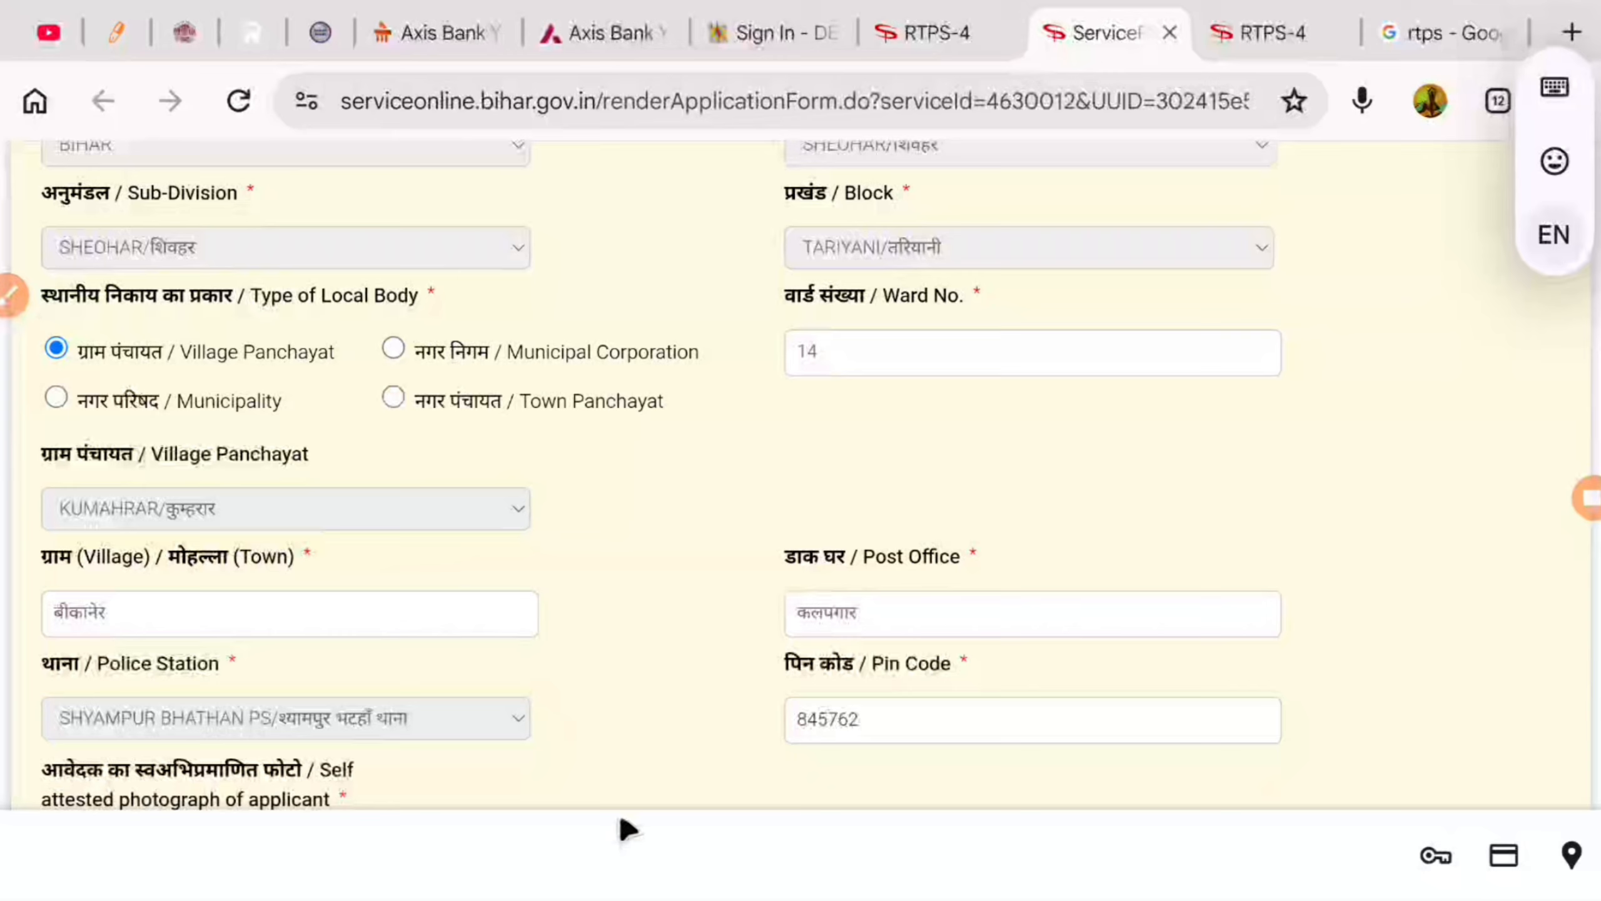
scroll(350, 630, "down", 5)
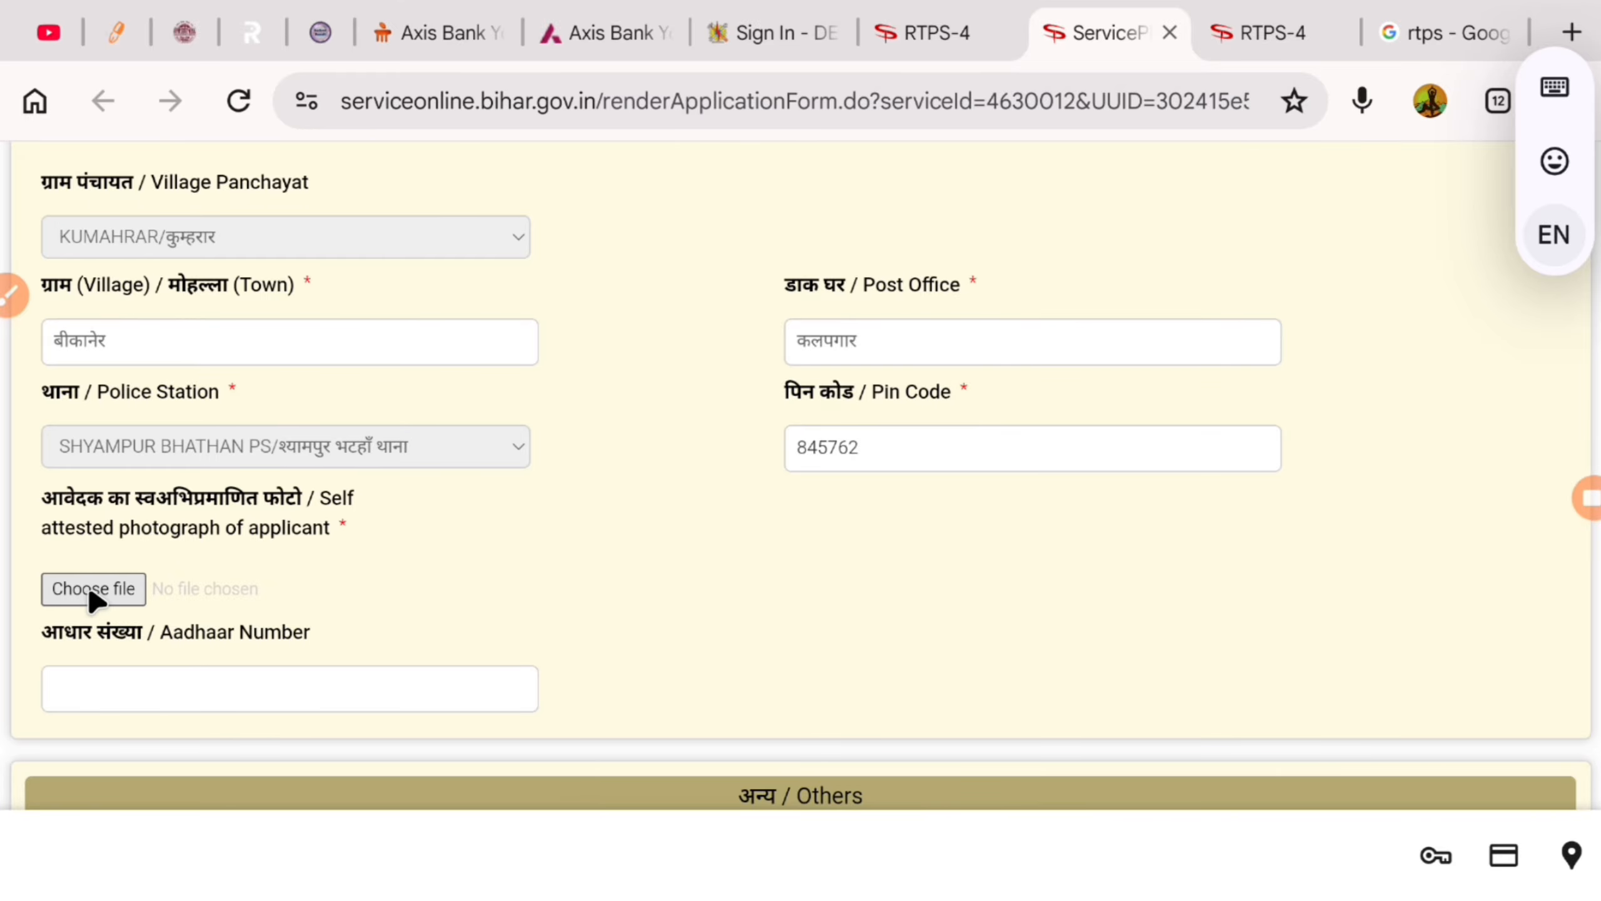
left_click(106, 612)
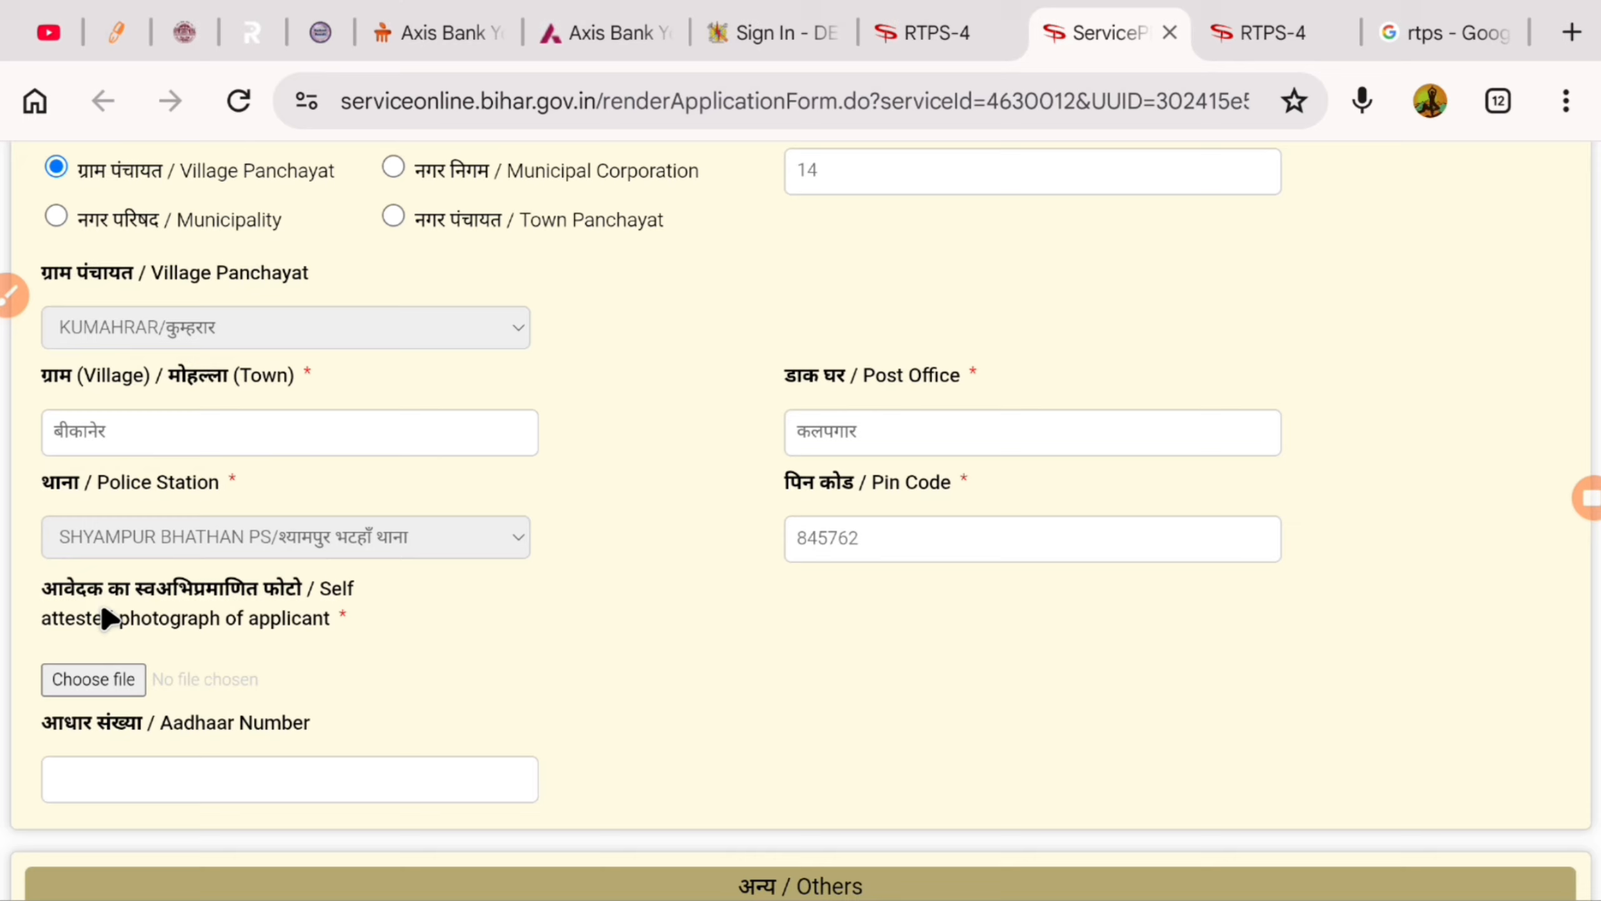
left_click(100, 672)
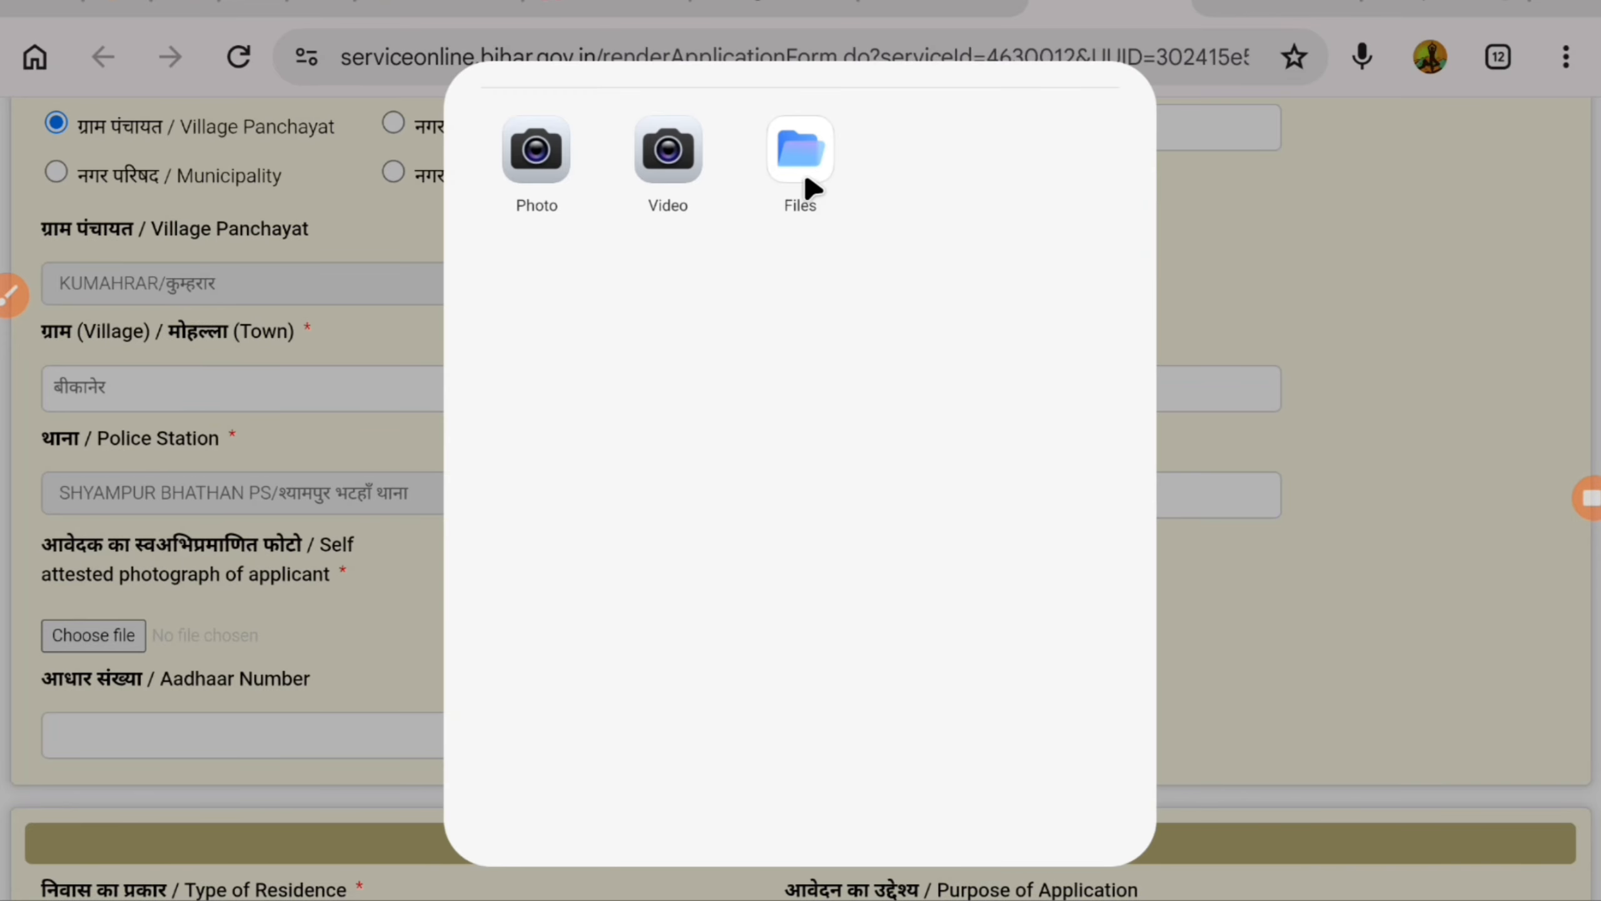
left_click(1368, 241)
scroll(561, 451, "down", 3)
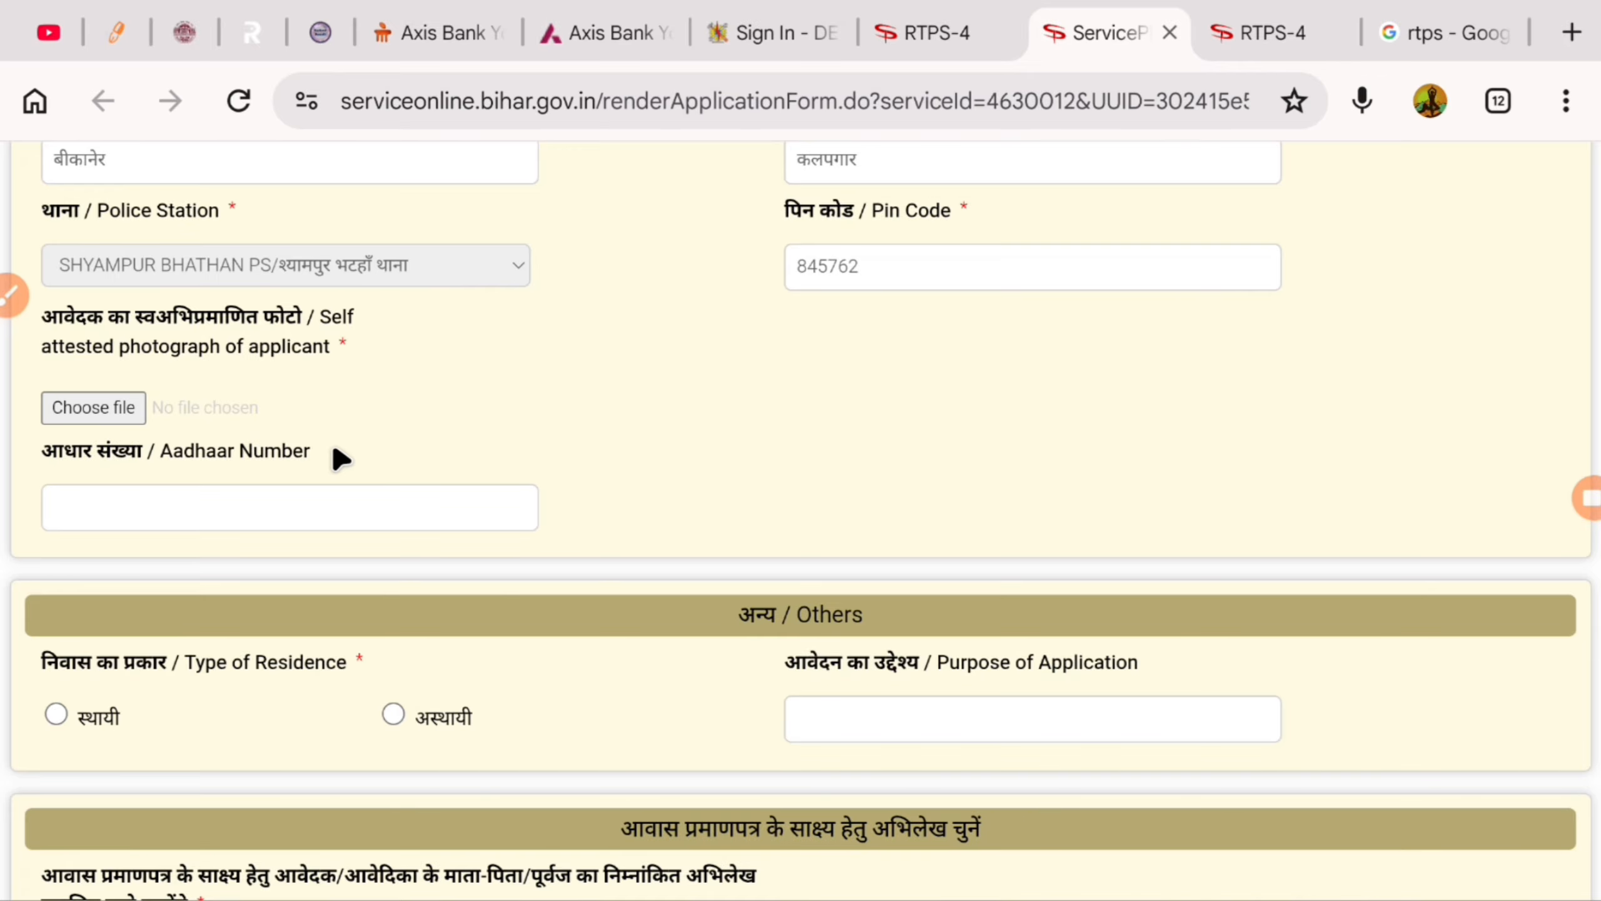
left_click(154, 508)
type("354")
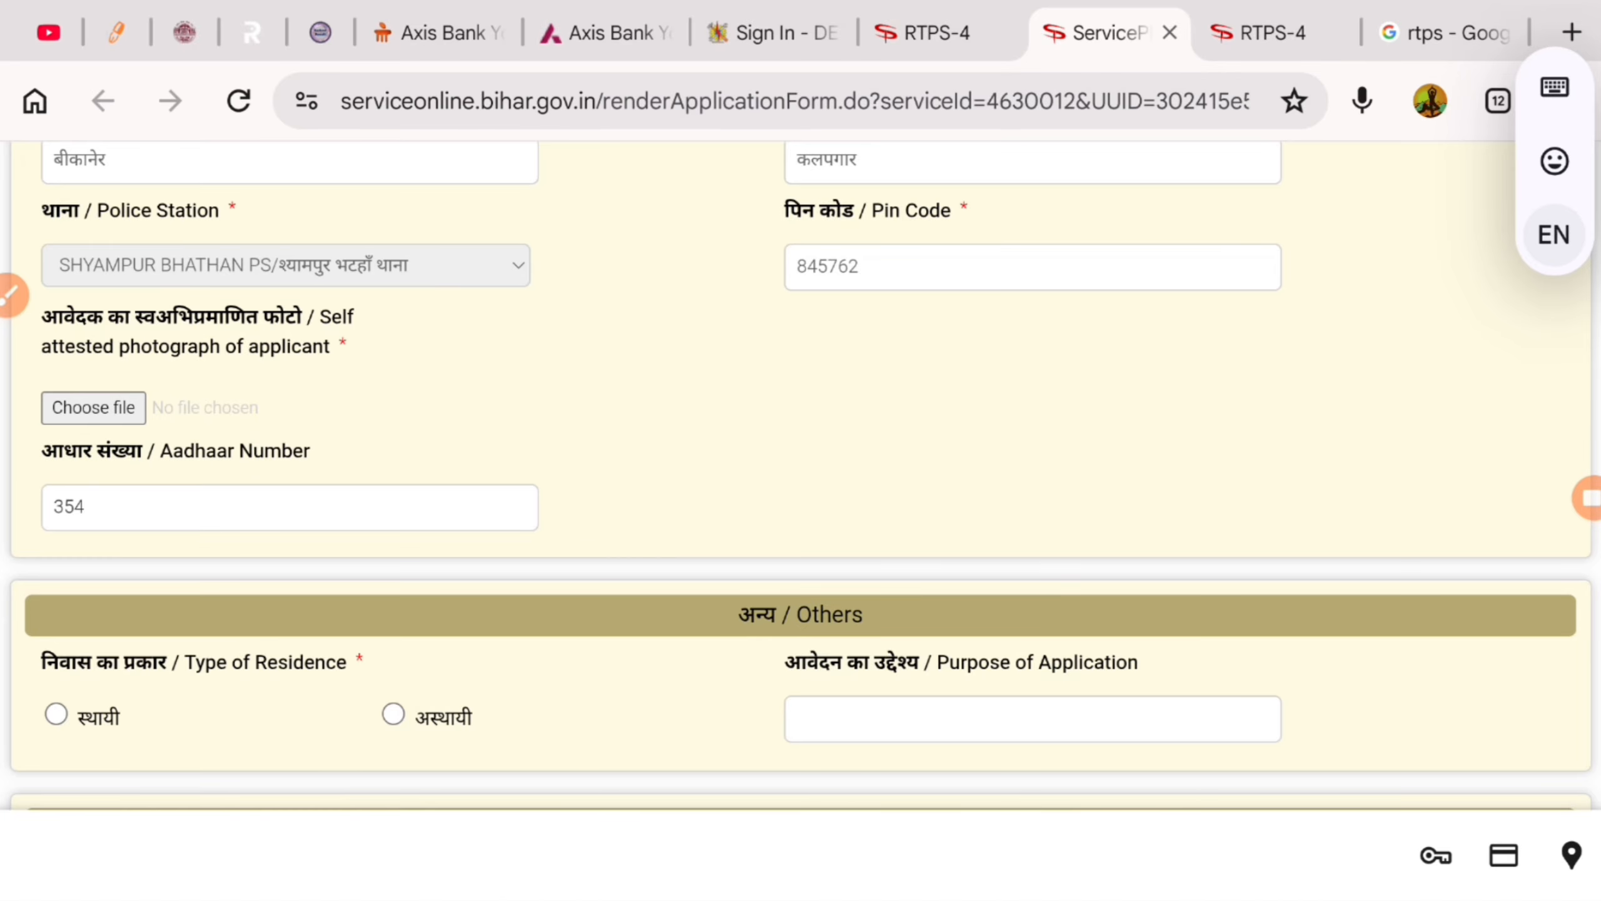
key("BackSpace")
key("BackSpace")
key("BackSpace")
scroll(17, 555, "down", 2)
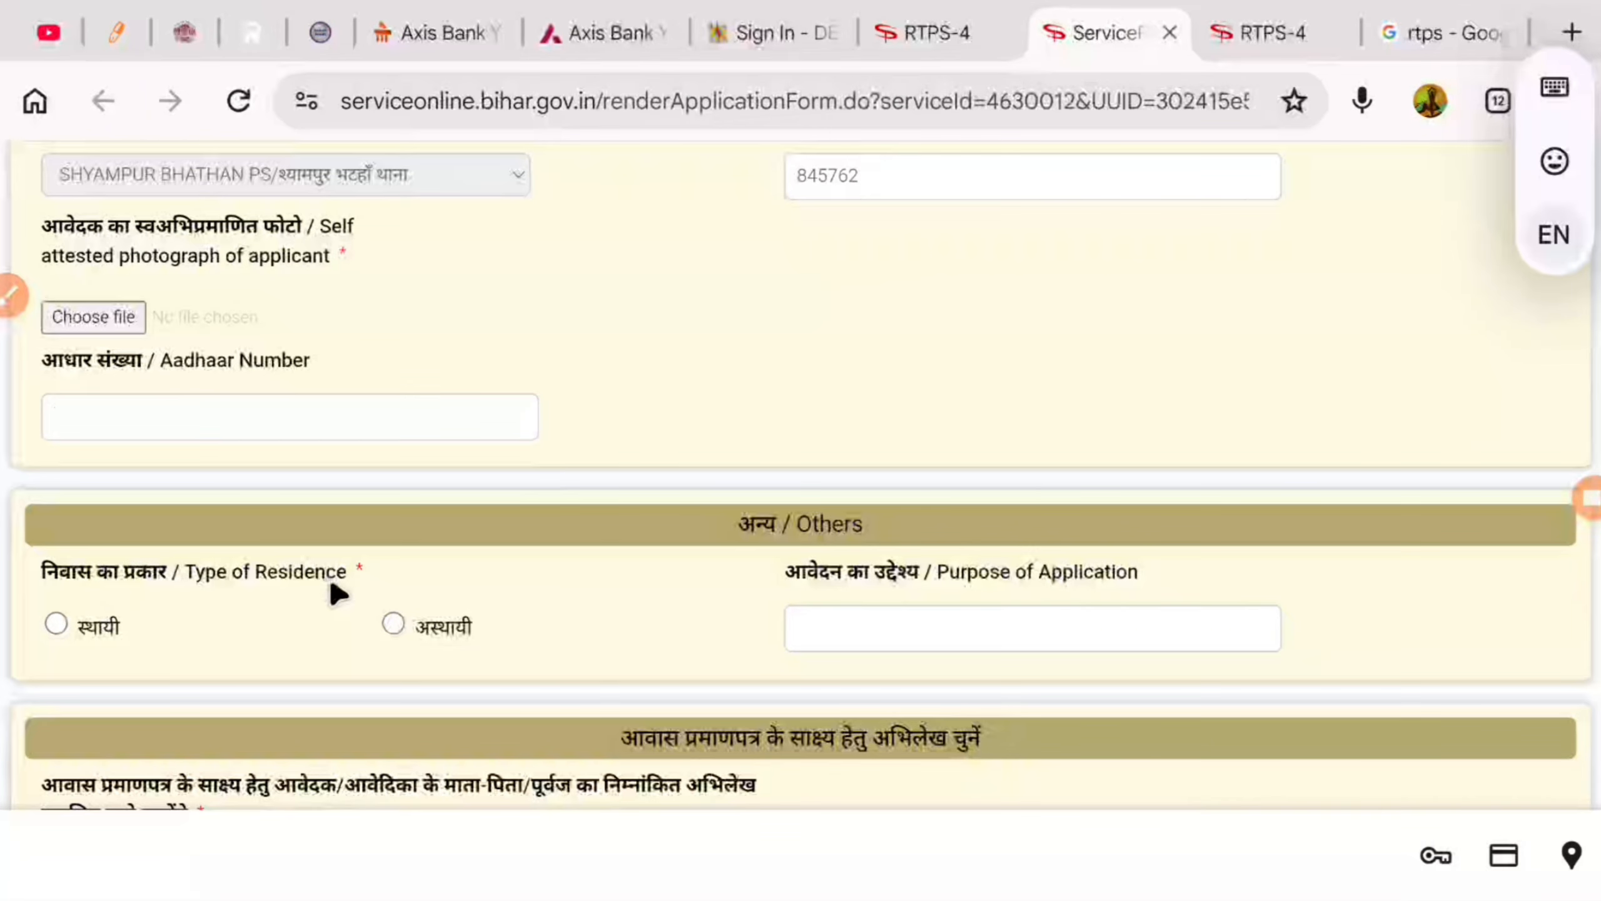
Mark the Type of Residence as permanent (स्थायी), then go to Purpose of Application and the evidence list
left_click(49, 629)
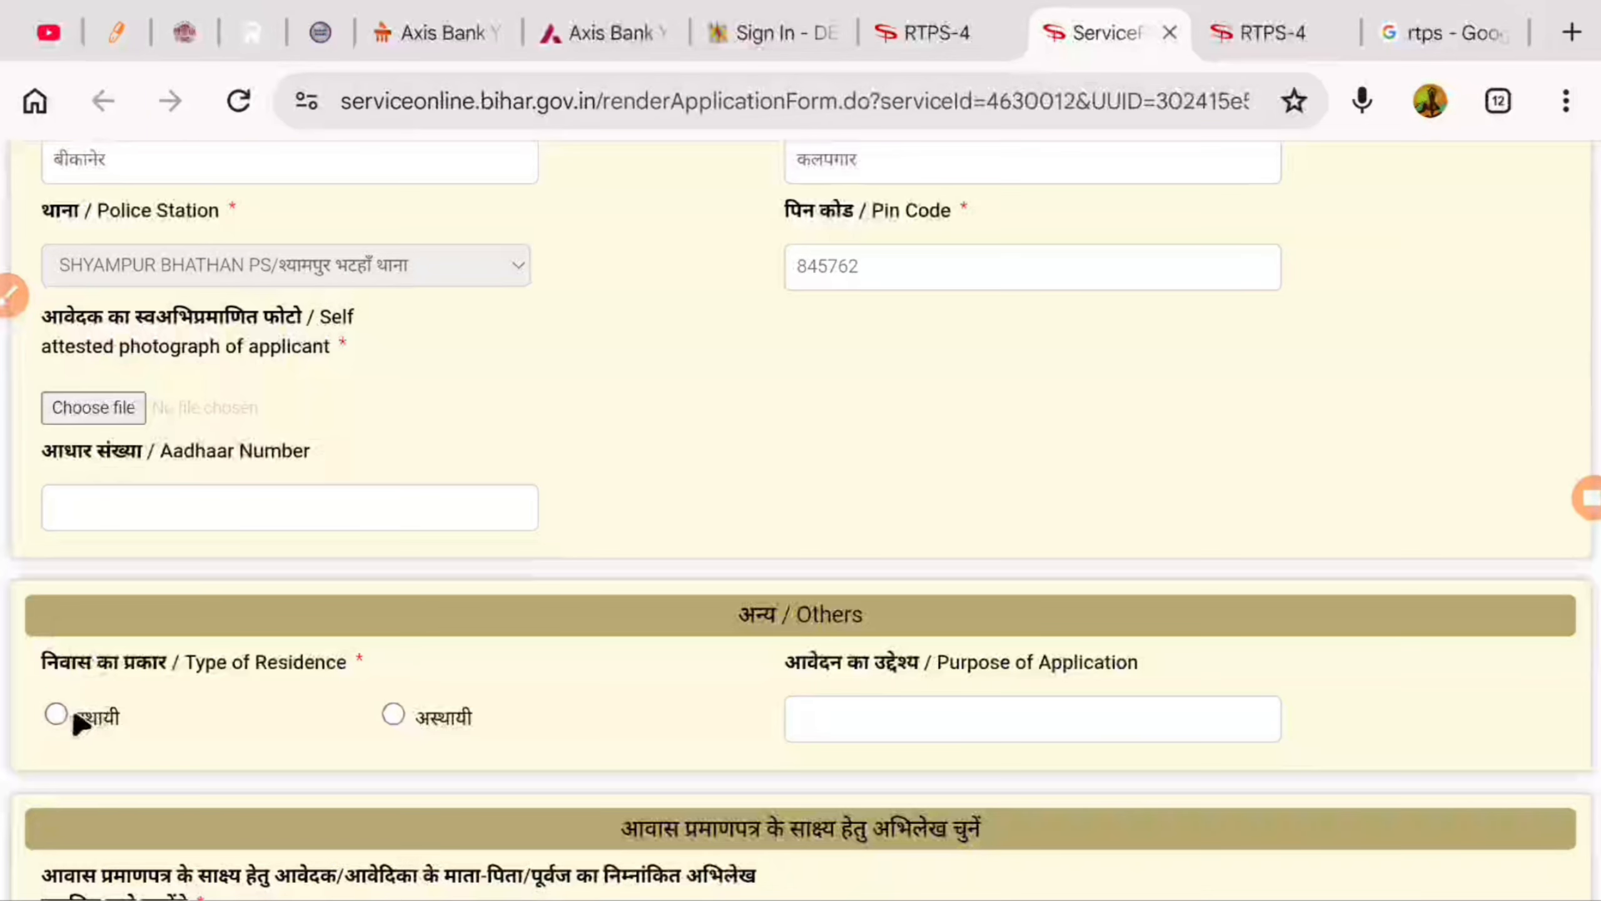
scroll(378, 674, "down", 4)
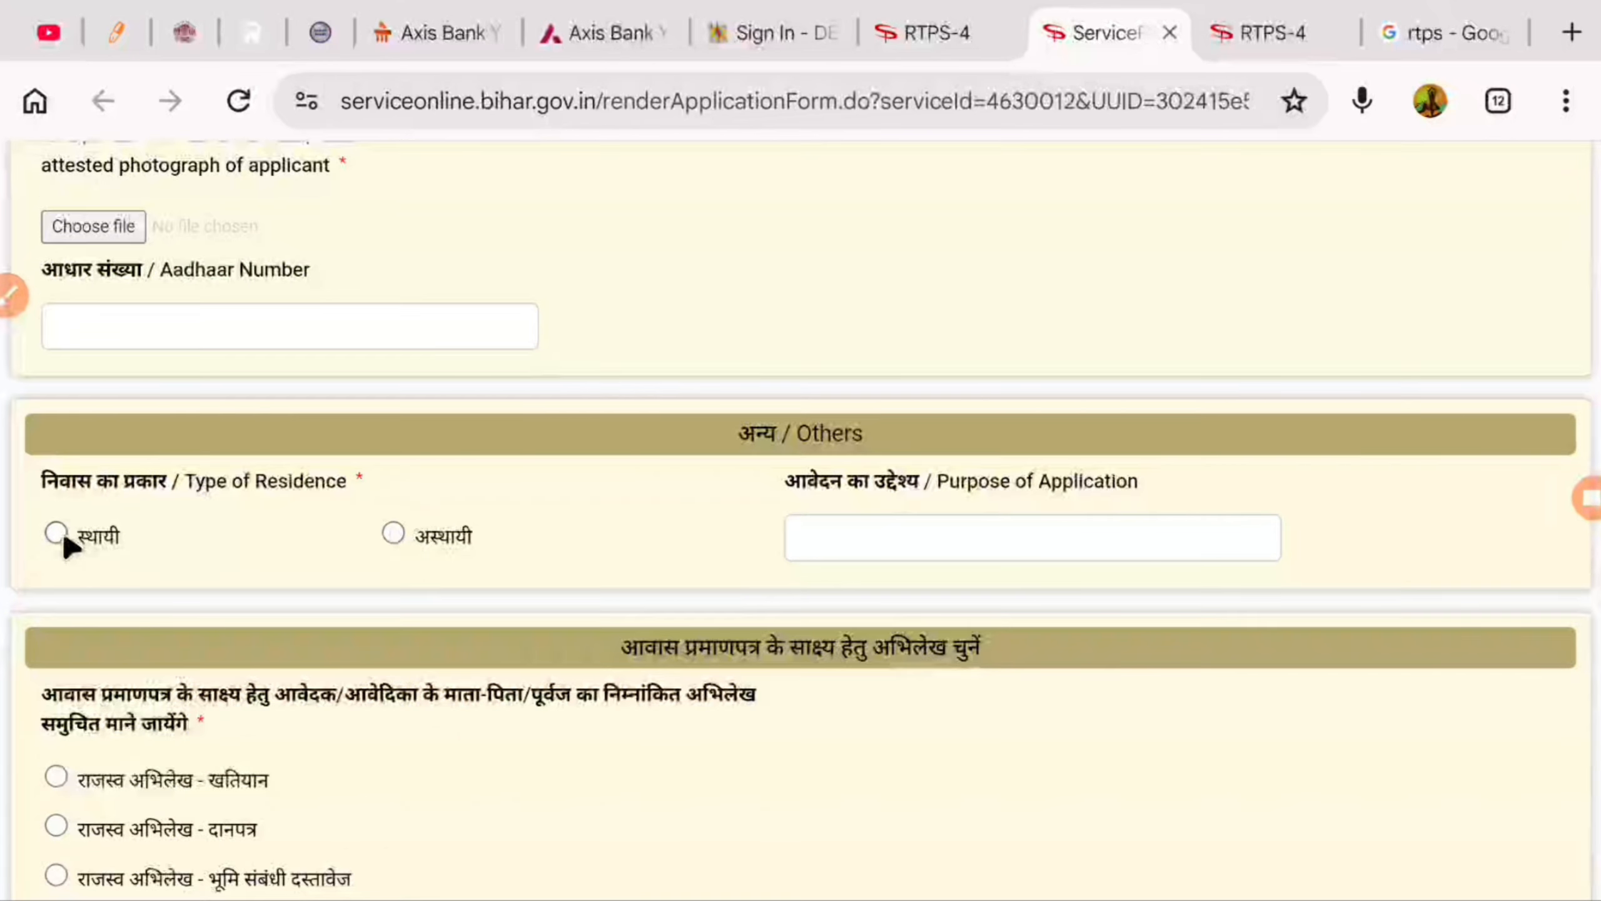
left_click(57, 532)
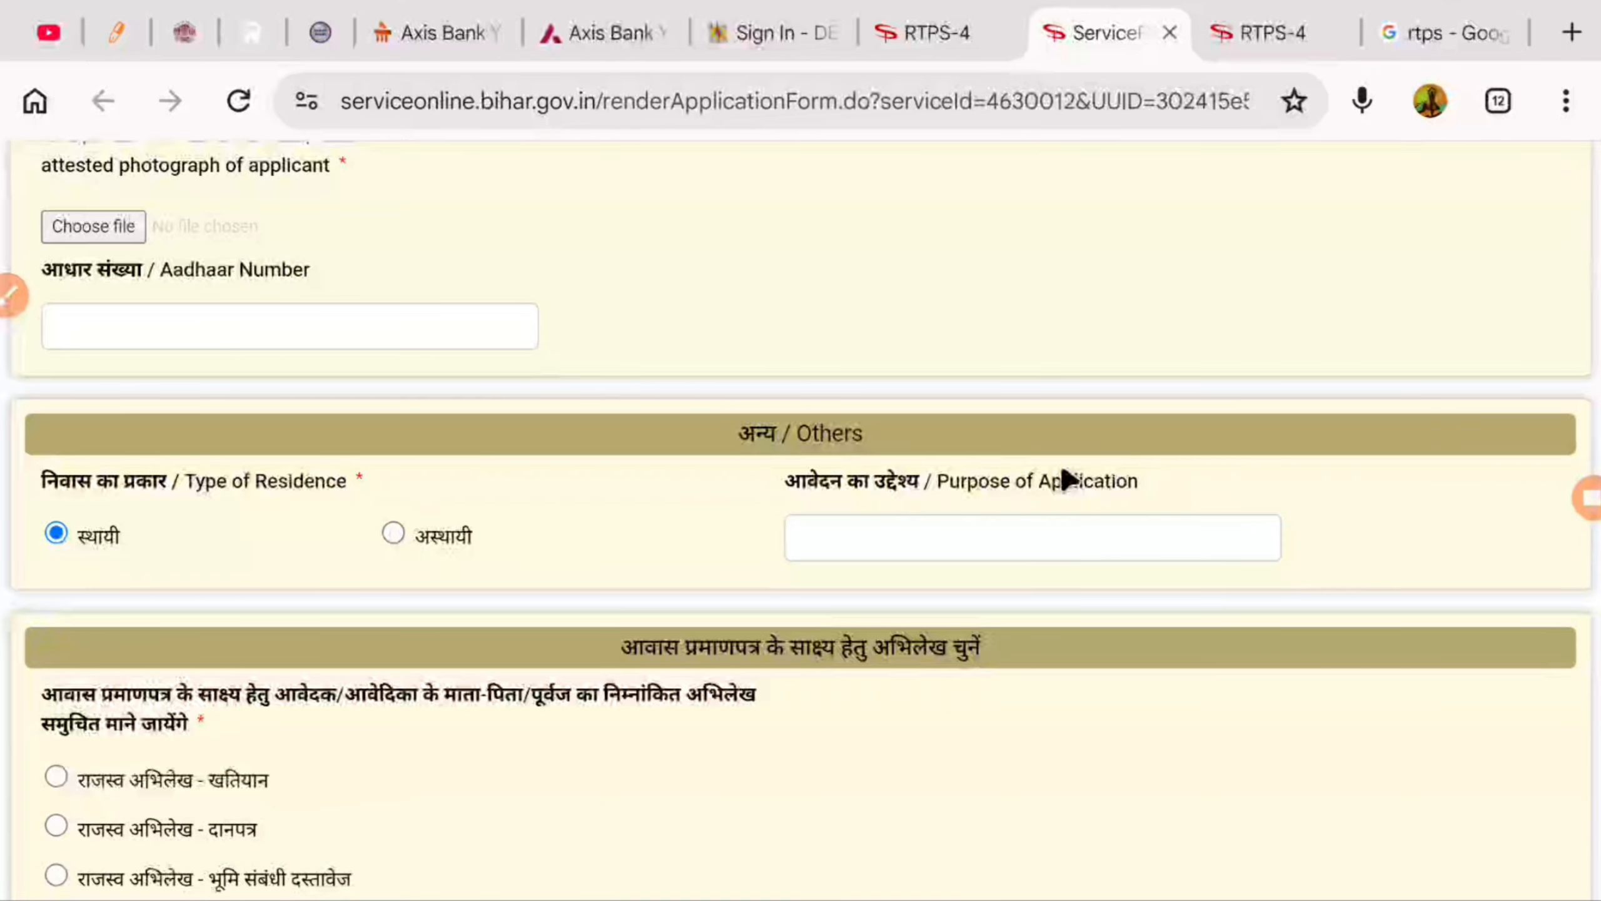
left_click(1087, 522)
scroll(1032, 517, "down", 4)
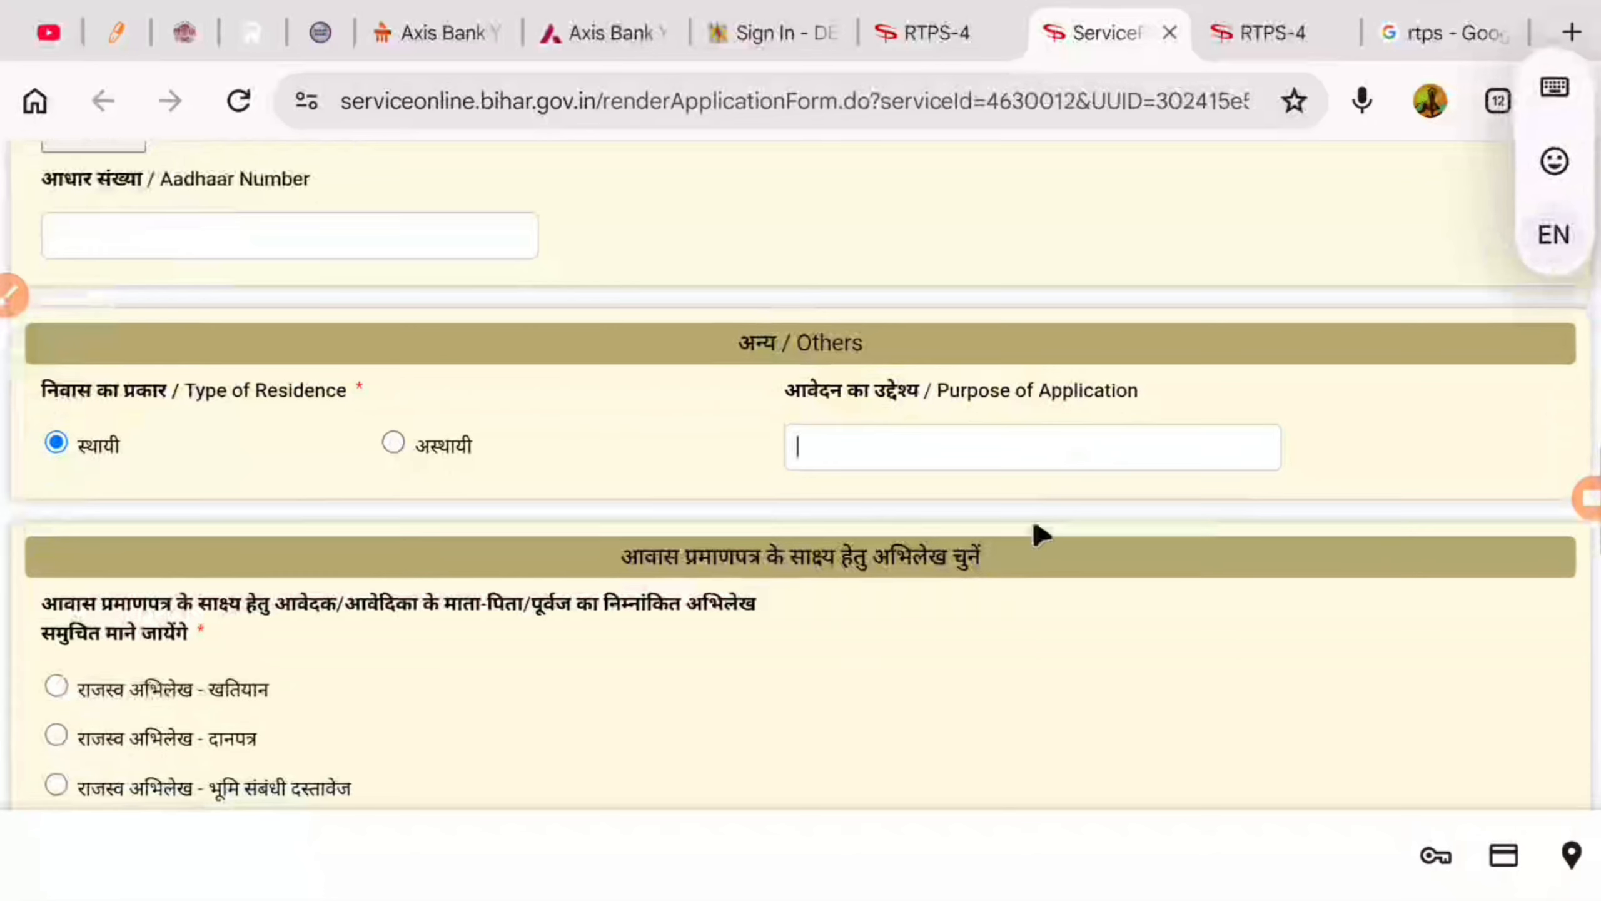
scroll(293, 422, "down", 1)
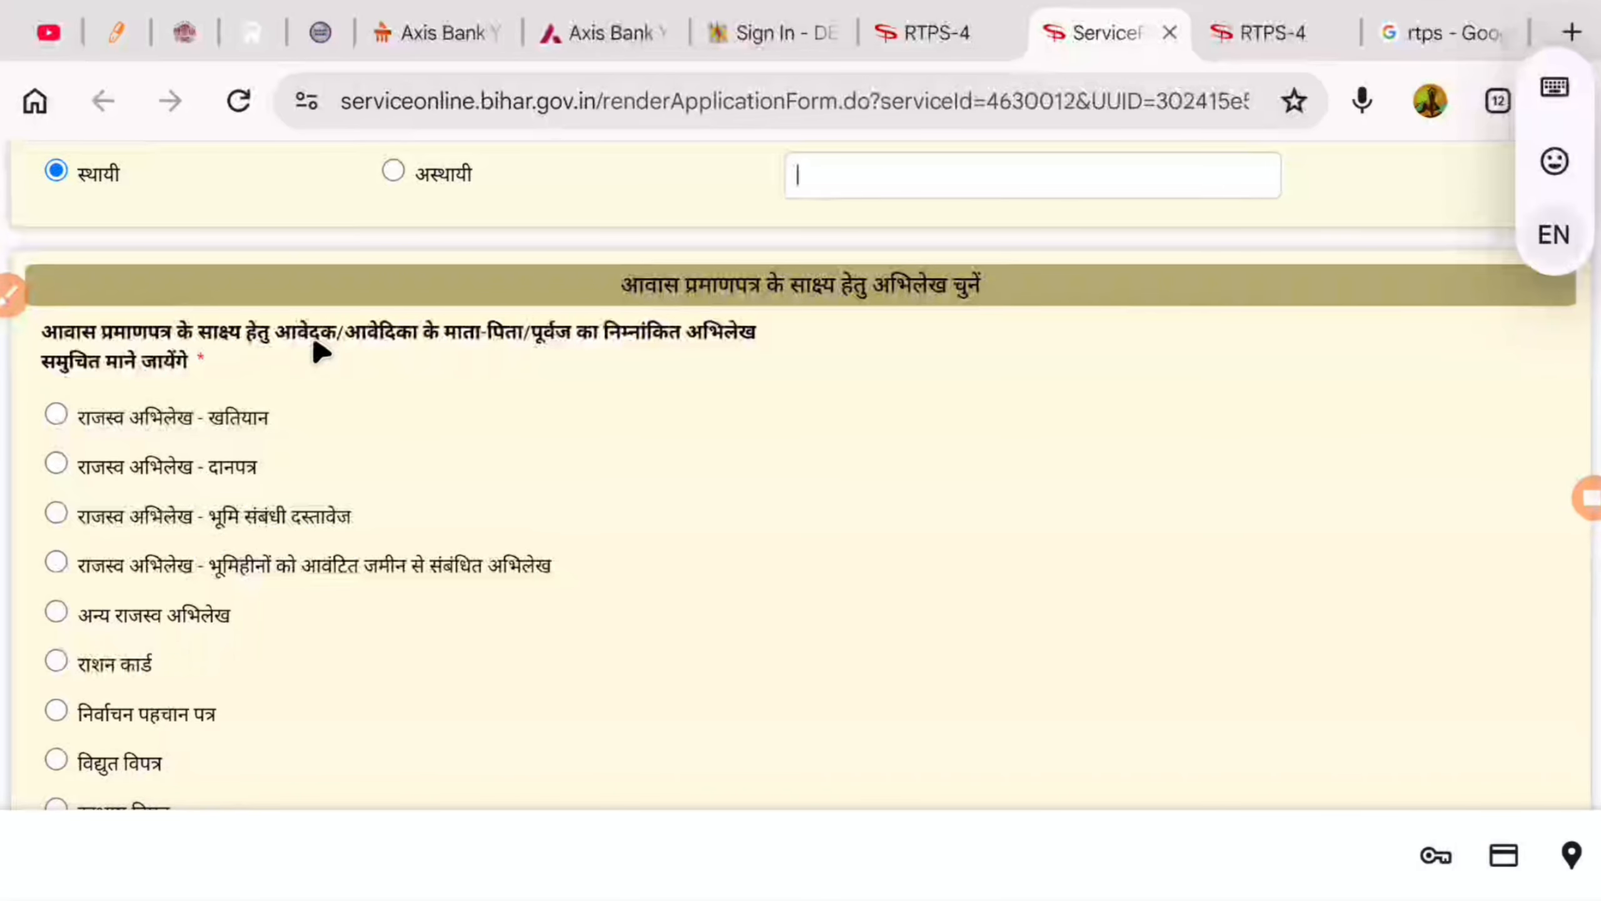
scroll(315, 347, "down", 1)
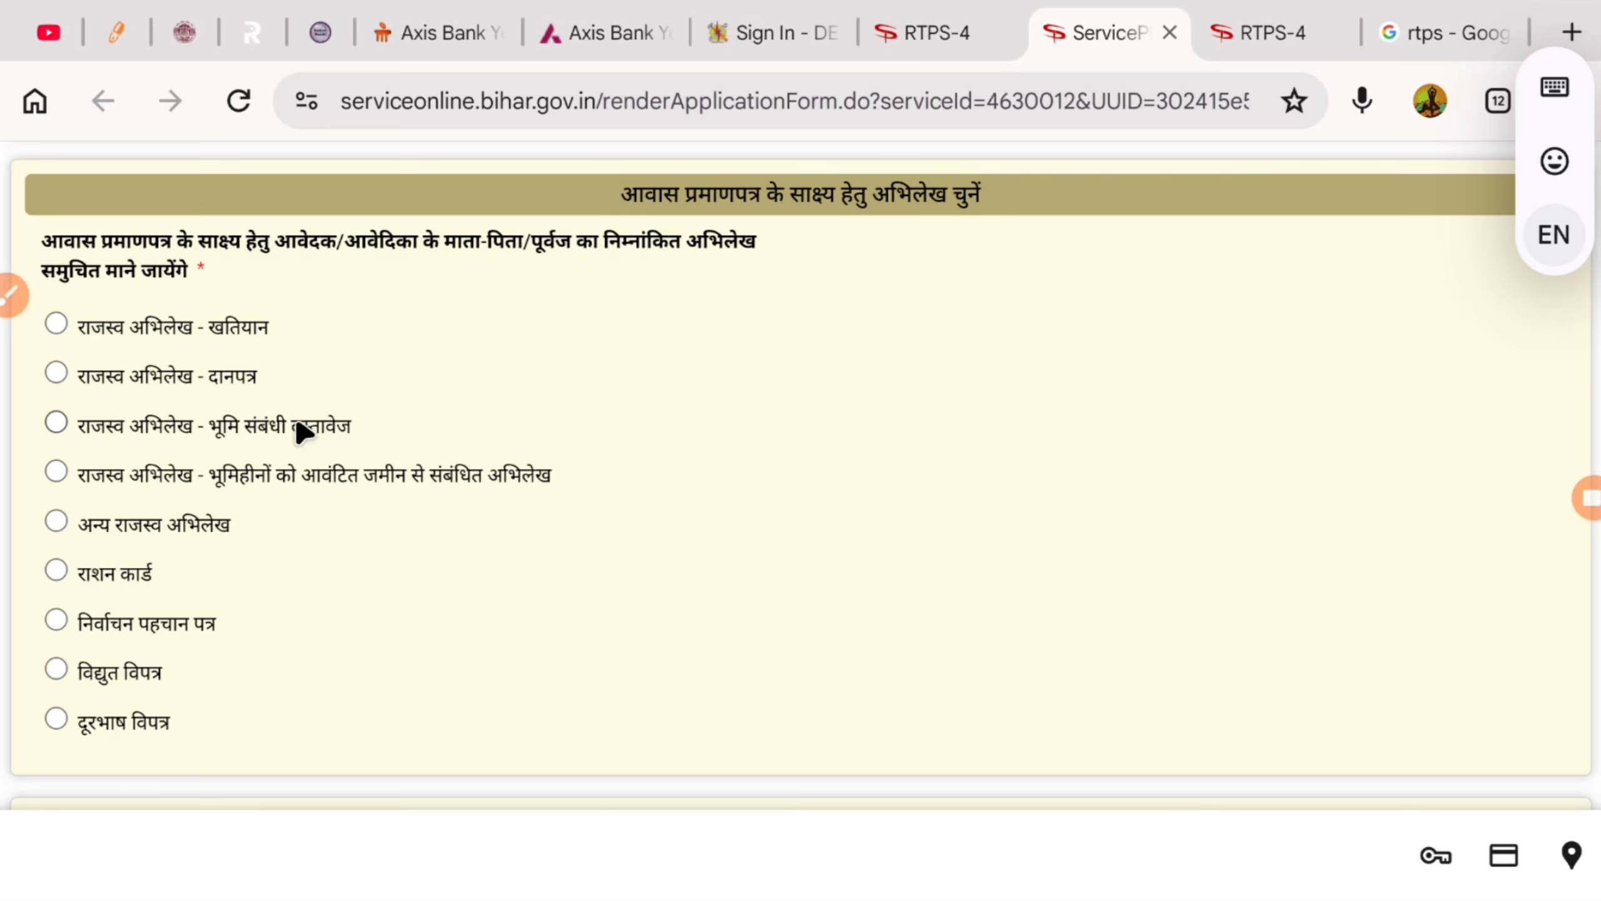
After trying ration card, electricity and telephone bills, pick राजस्व अभिलेख - भूमि संबंधी दस्तावेज as evidence
scroll(57, 443, "up", 2)
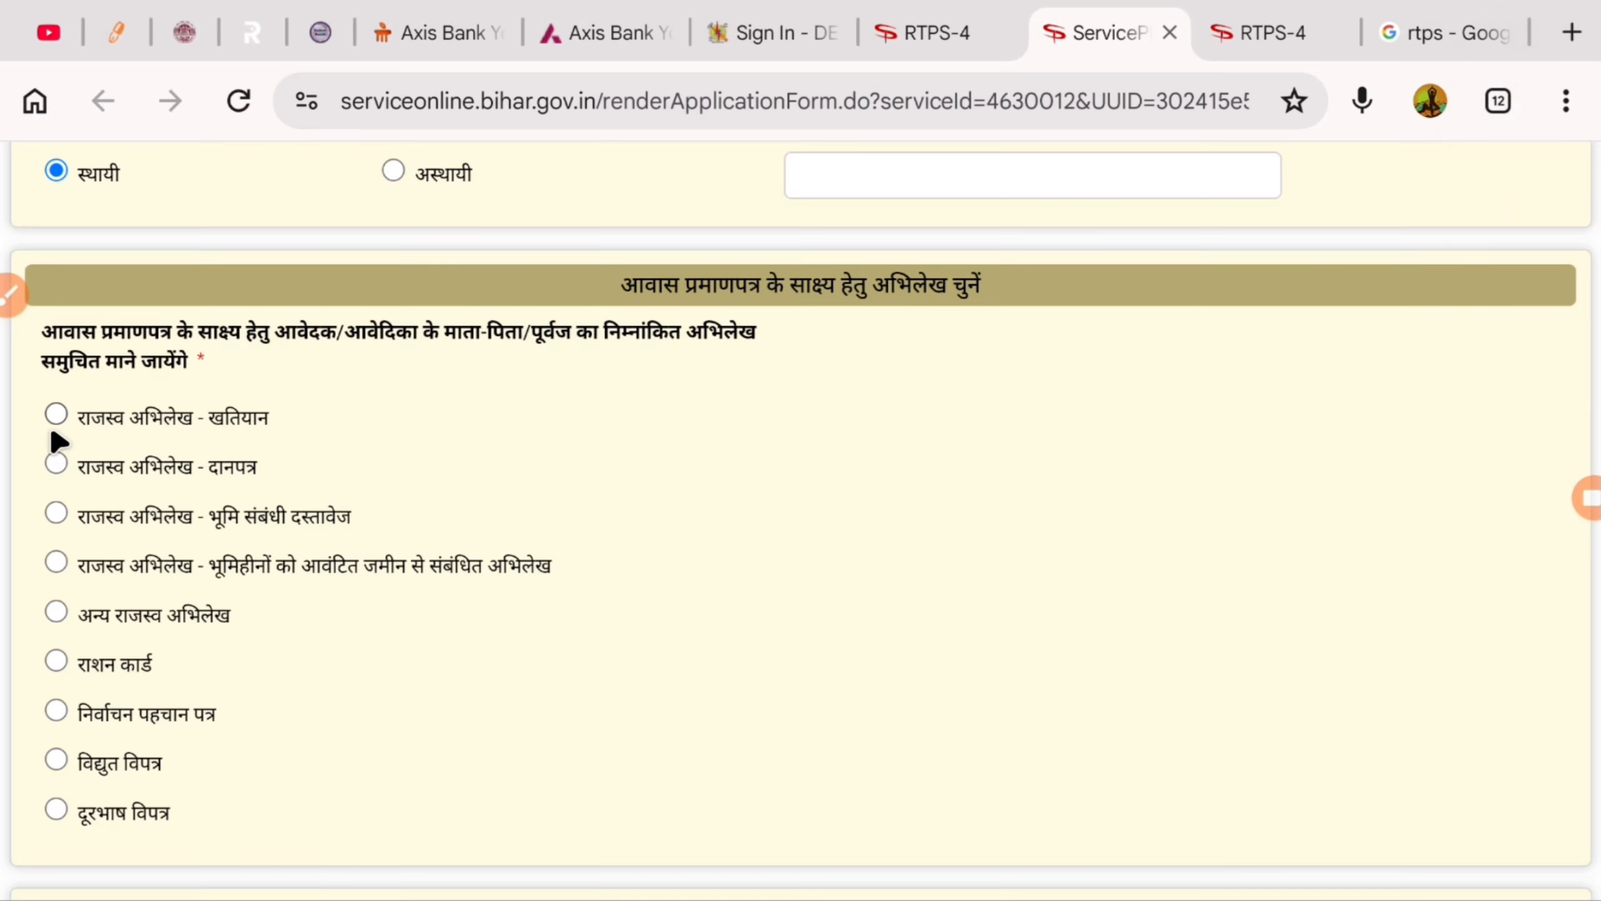
left_click(55, 513)
scroll(436, 600, "down", 15)
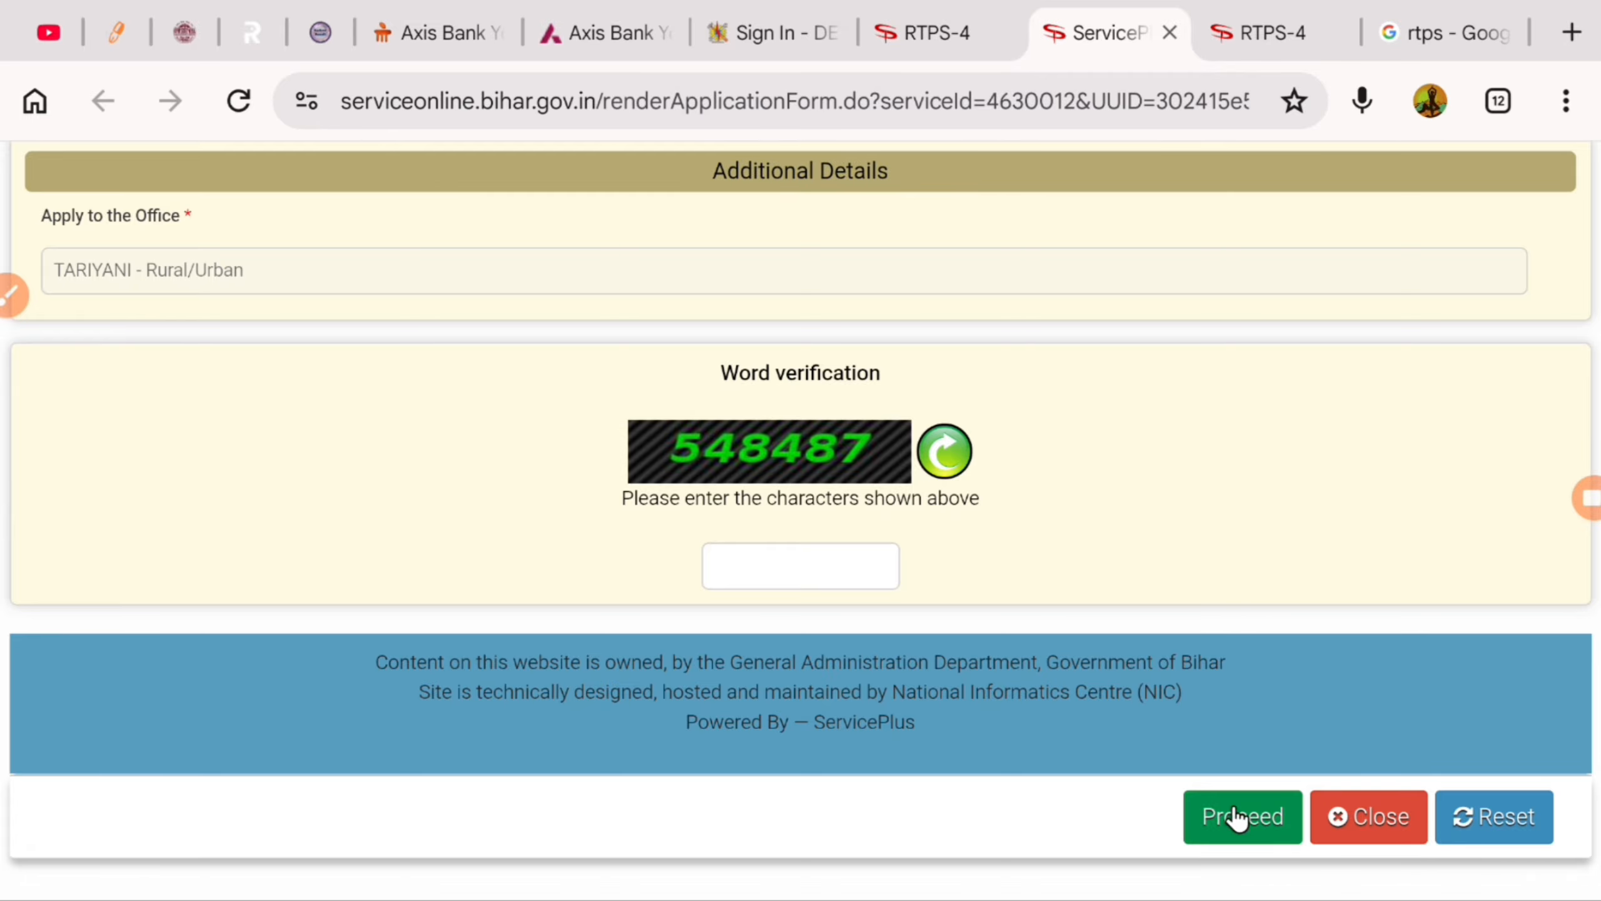
scroll(911, 496, "up", 12)
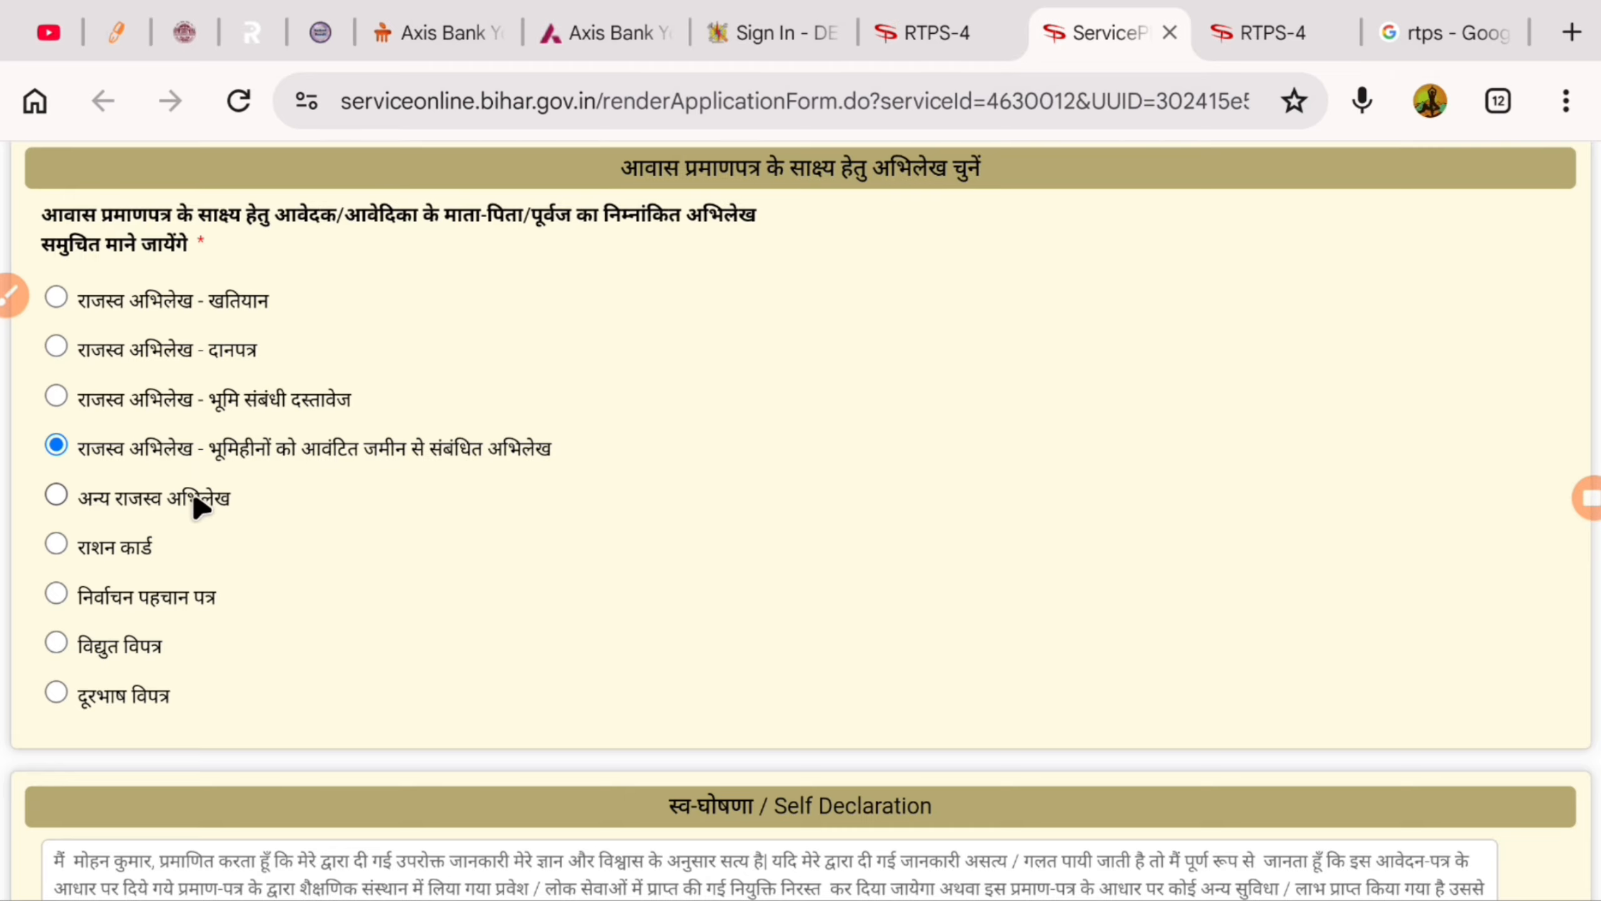
left_click(62, 541)
left_click(53, 640)
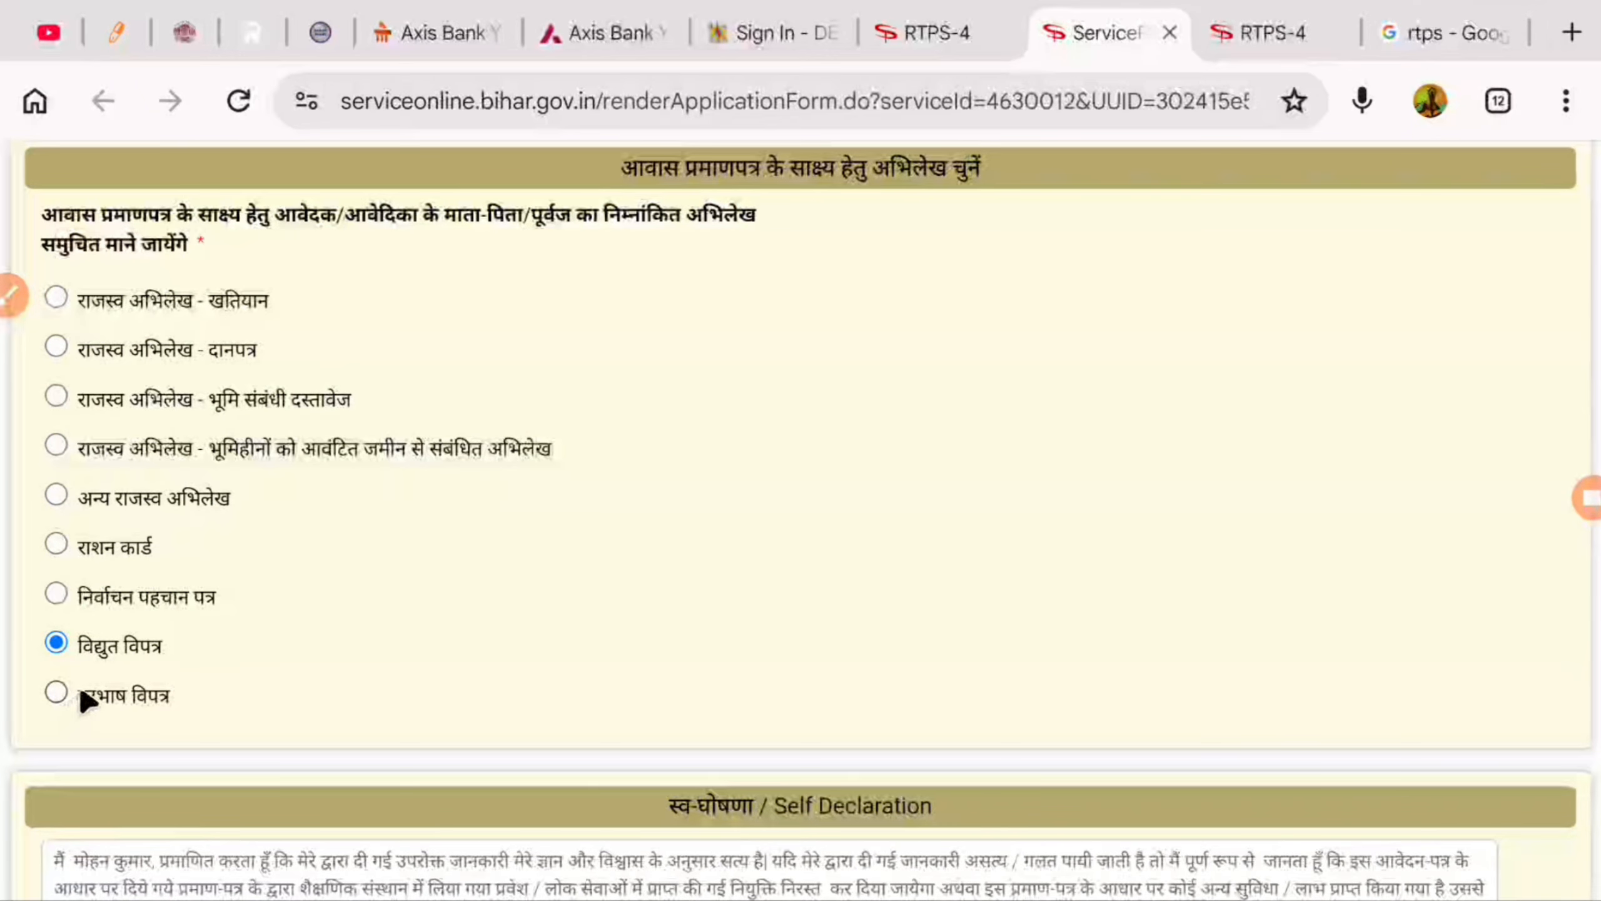
left_click(55, 692)
left_click(56, 395)
Load the Bihar Bhumi homepage in a new tab, browse it, and return to the ServicePlus form
key("ctrl+t")
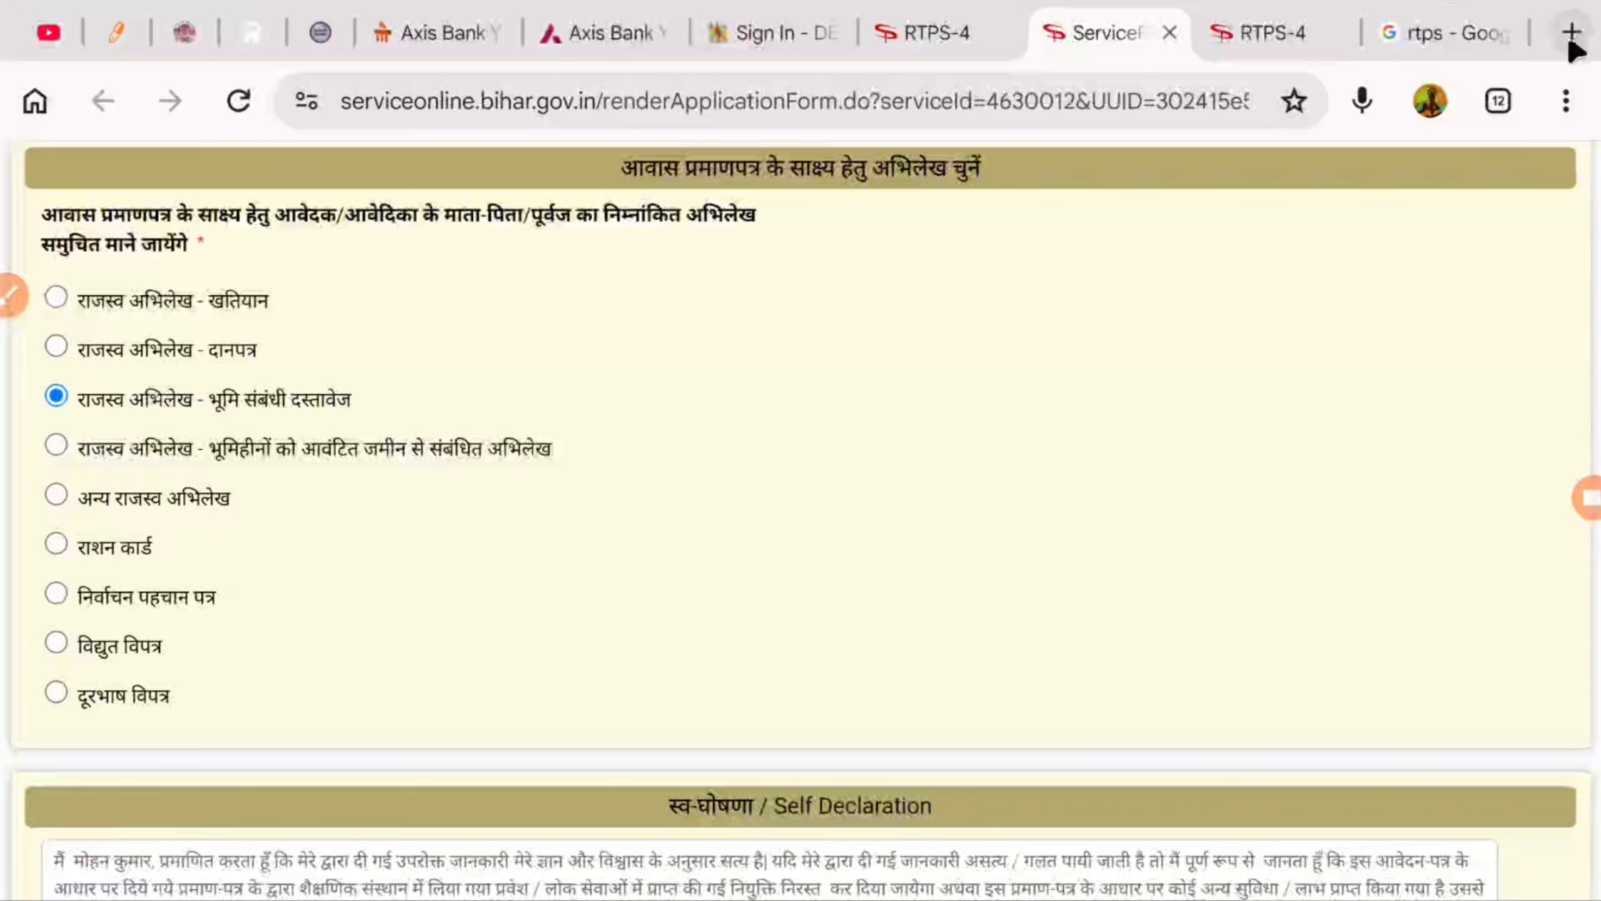
left_click(946, 105)
type("b")
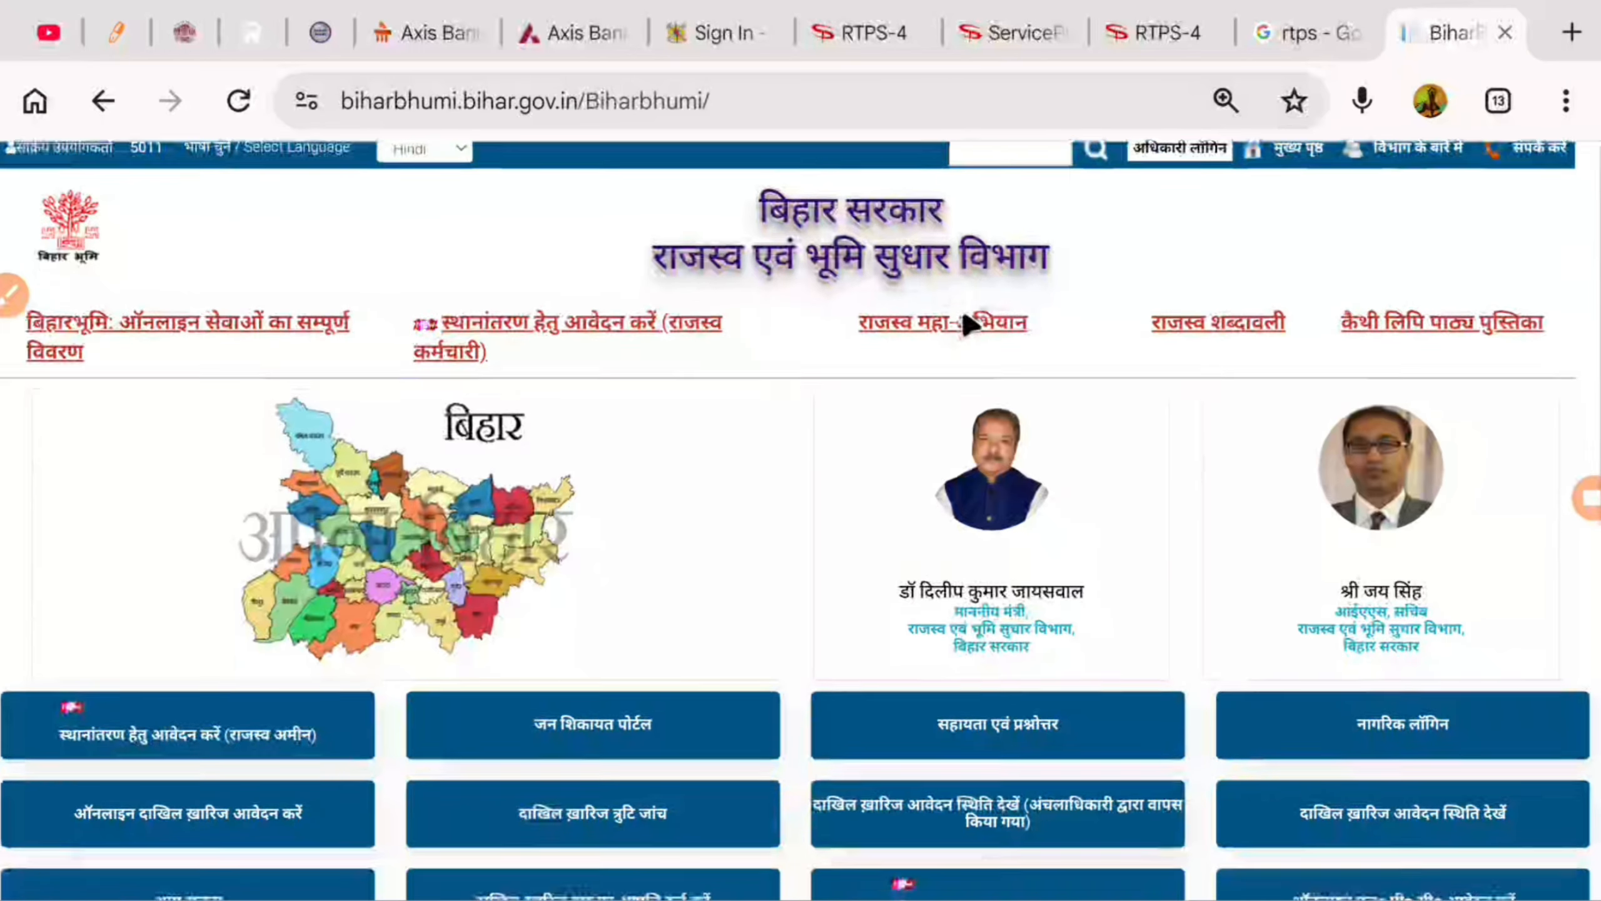
scroll(961, 306, "down", 3)
scroll(983, 778, "down", 2)
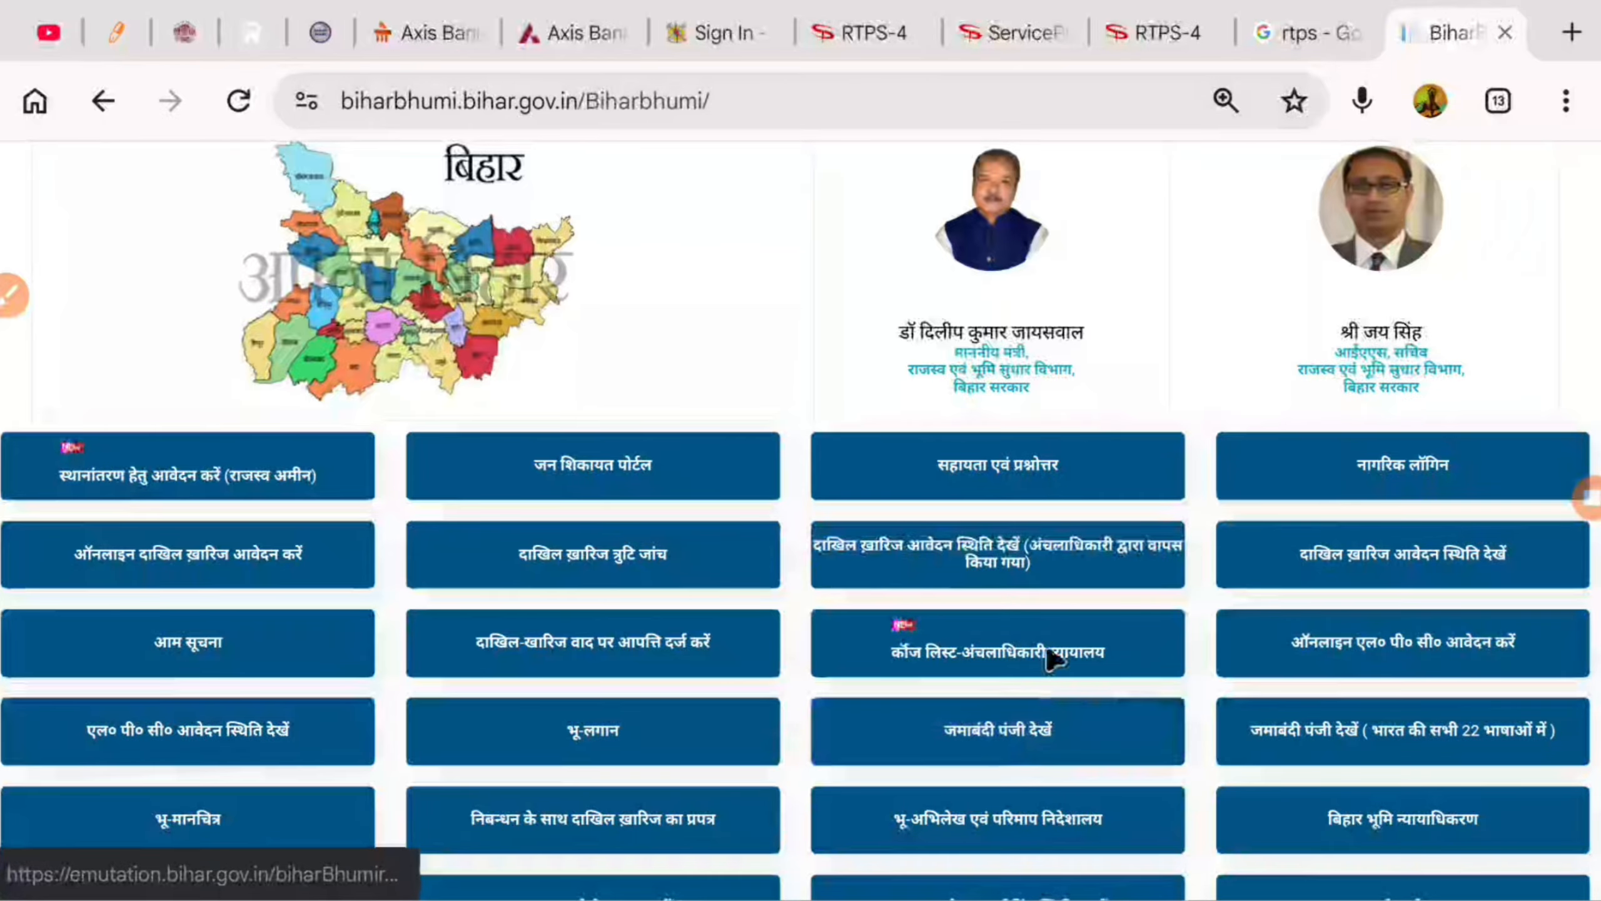
left_click(1002, 46)
scroll(332, 410, "down", 10)
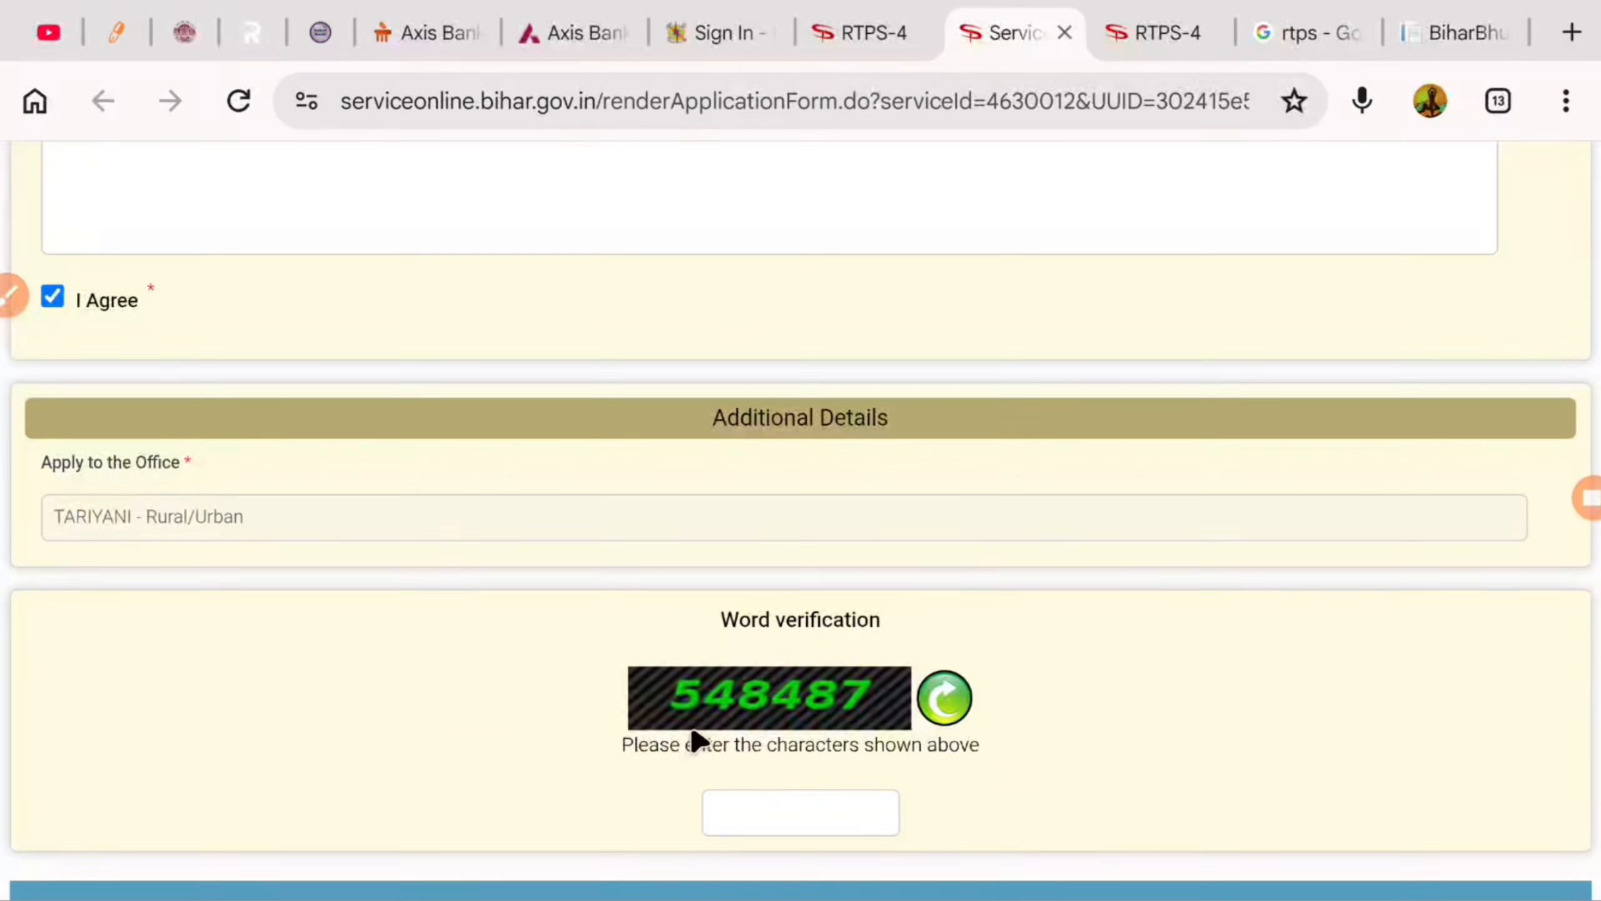
Submit the form past the captcha and alert, review the draft preview, and go to Attach Annexure
left_click(780, 809)
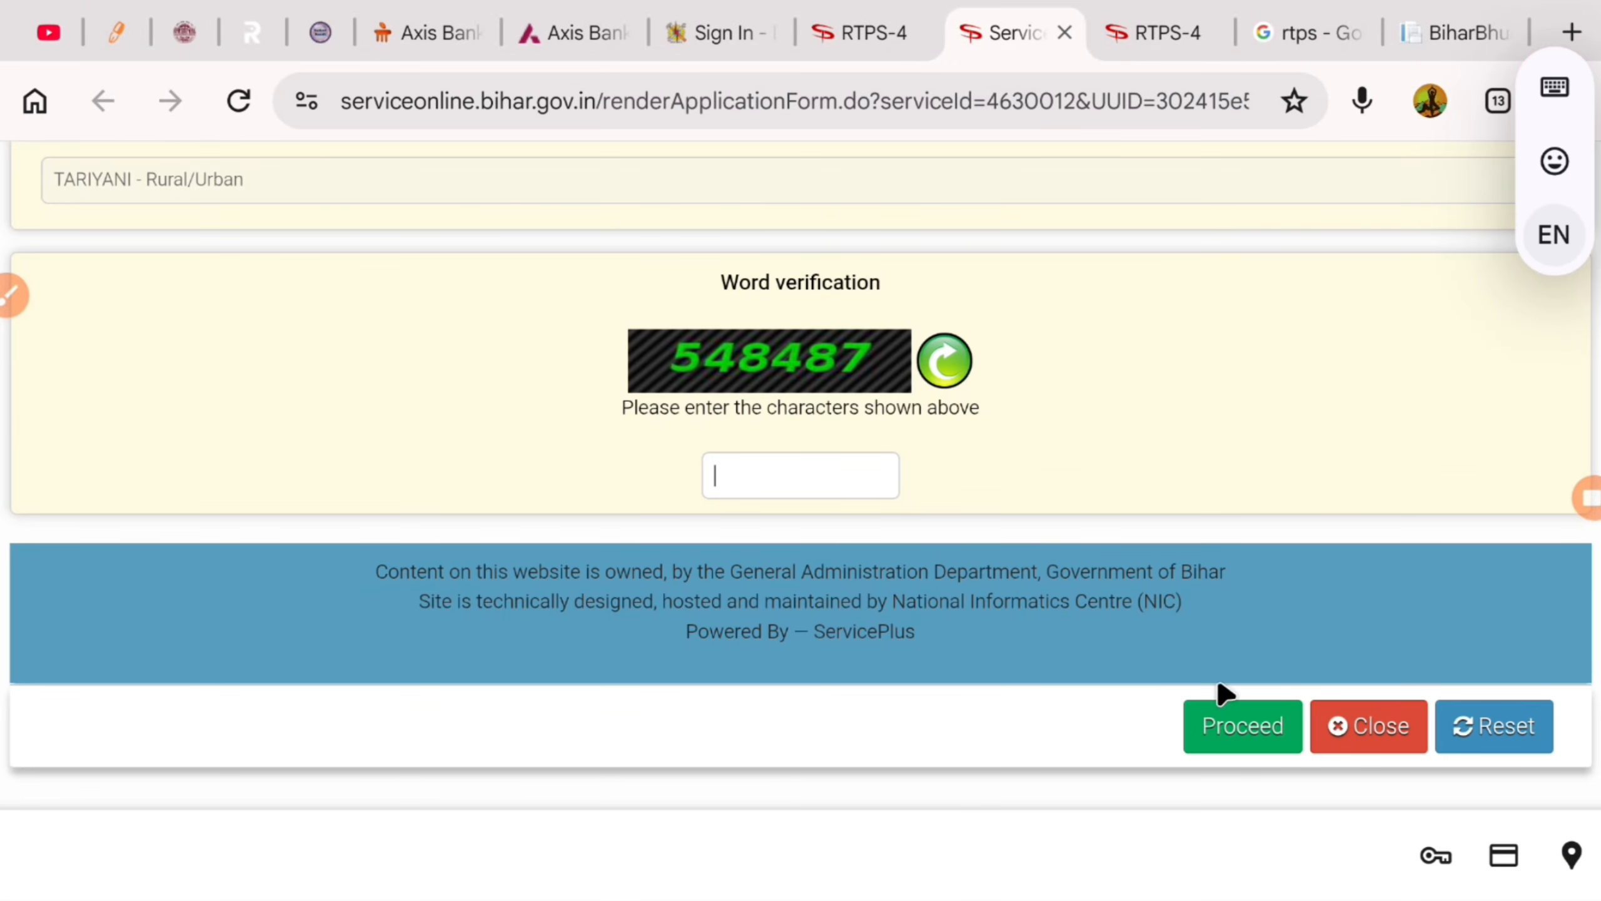
left_click(1245, 727)
left_click(1122, 665)
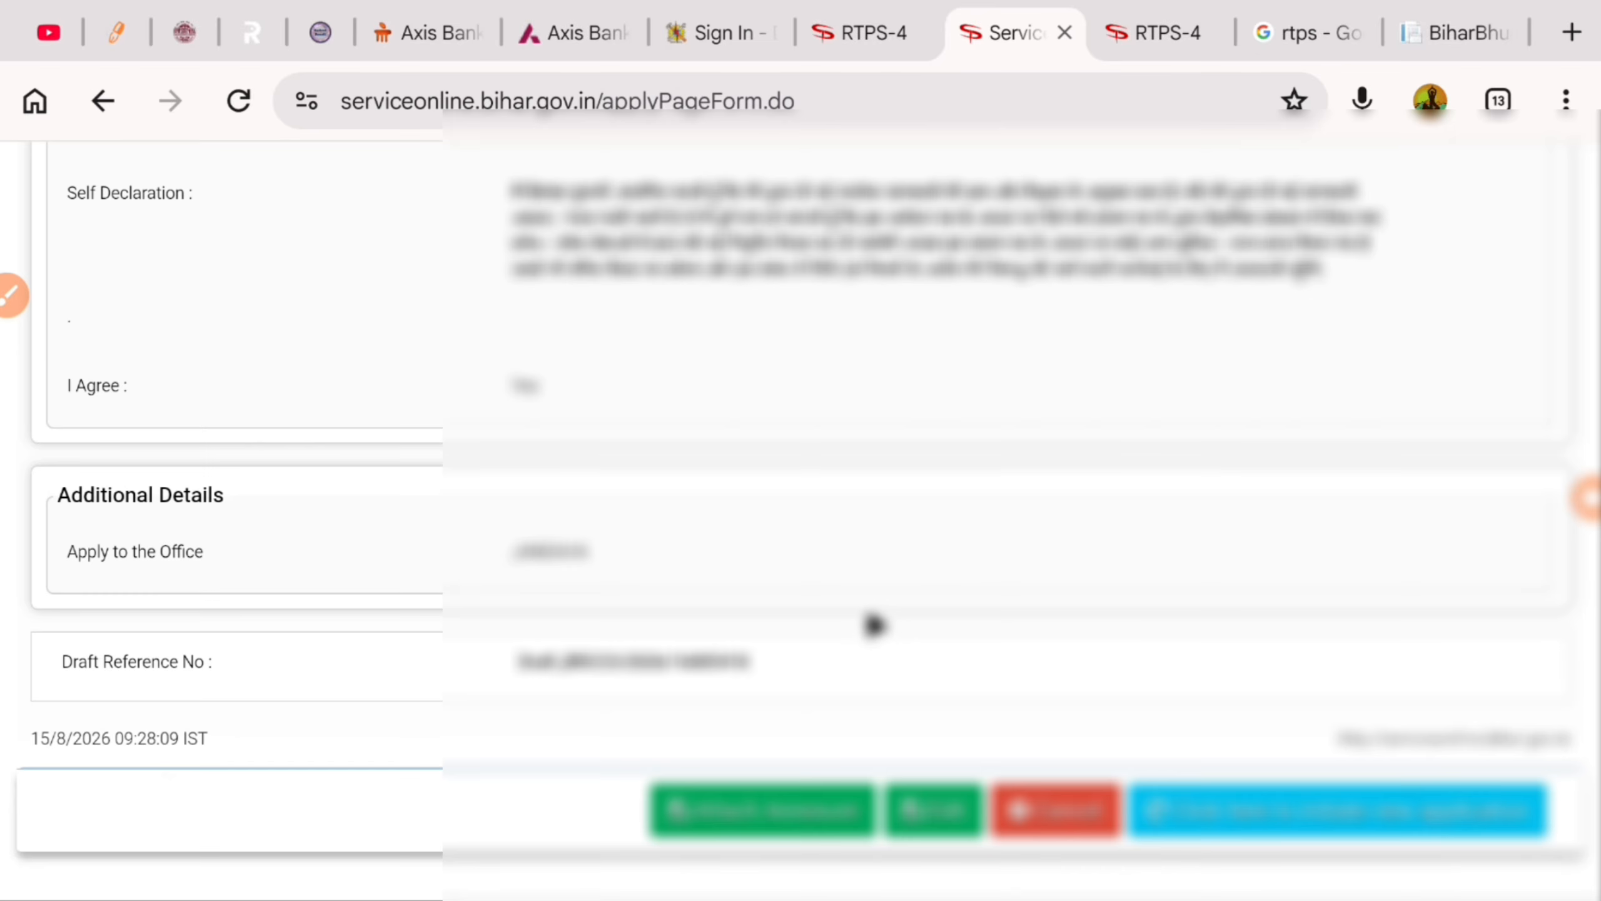
scroll(773, 525, "down", 12)
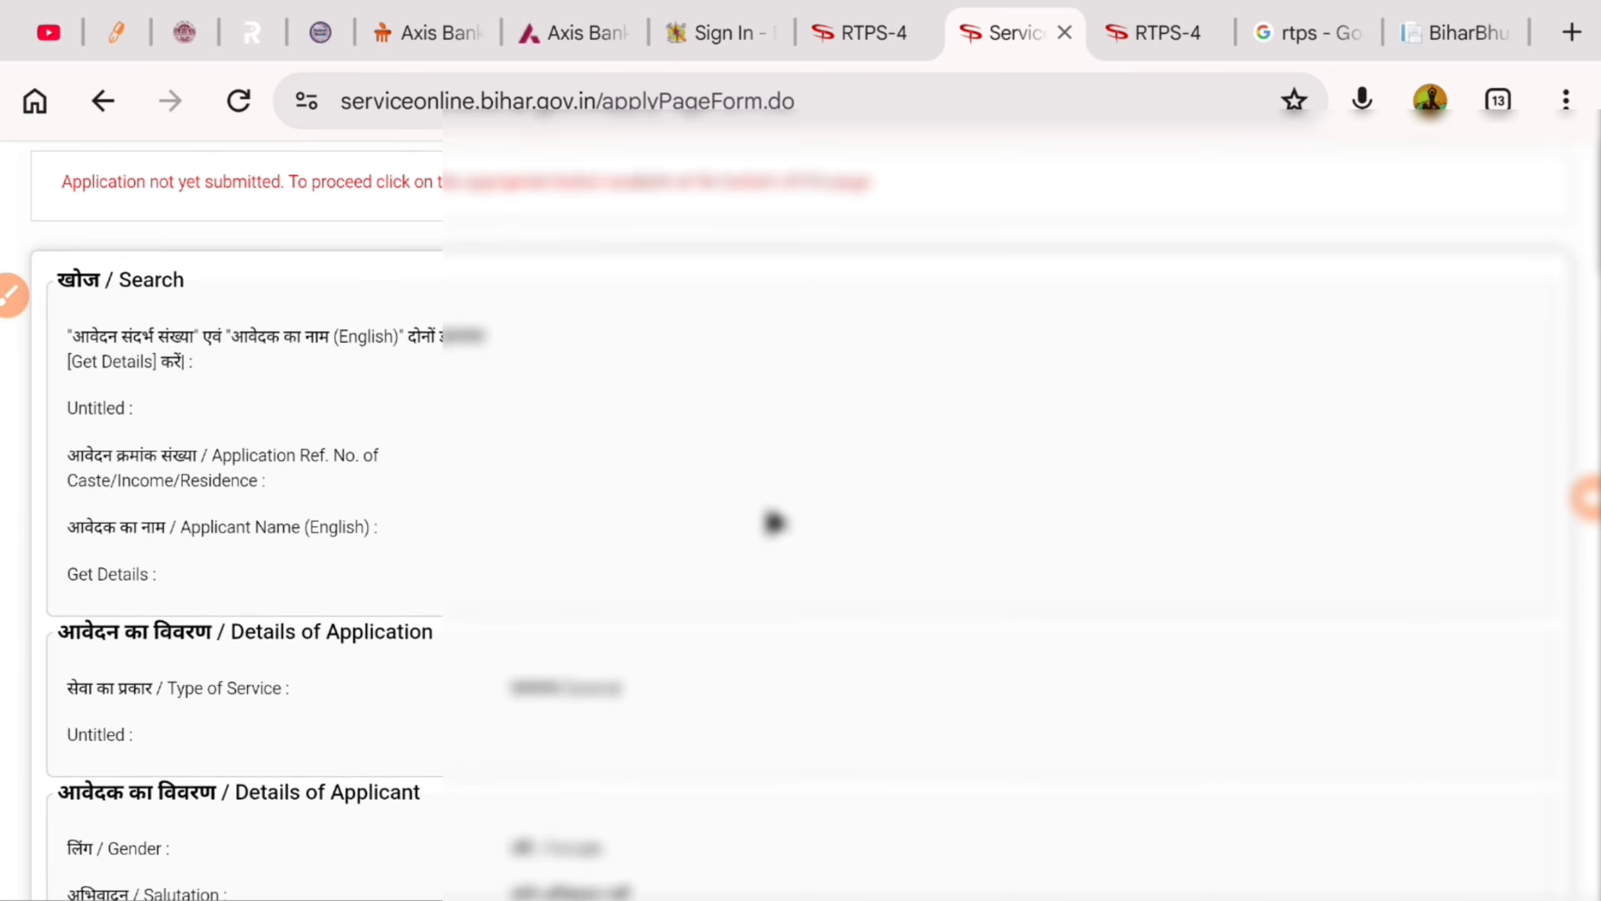
scroll(605, 527, "down", 20)
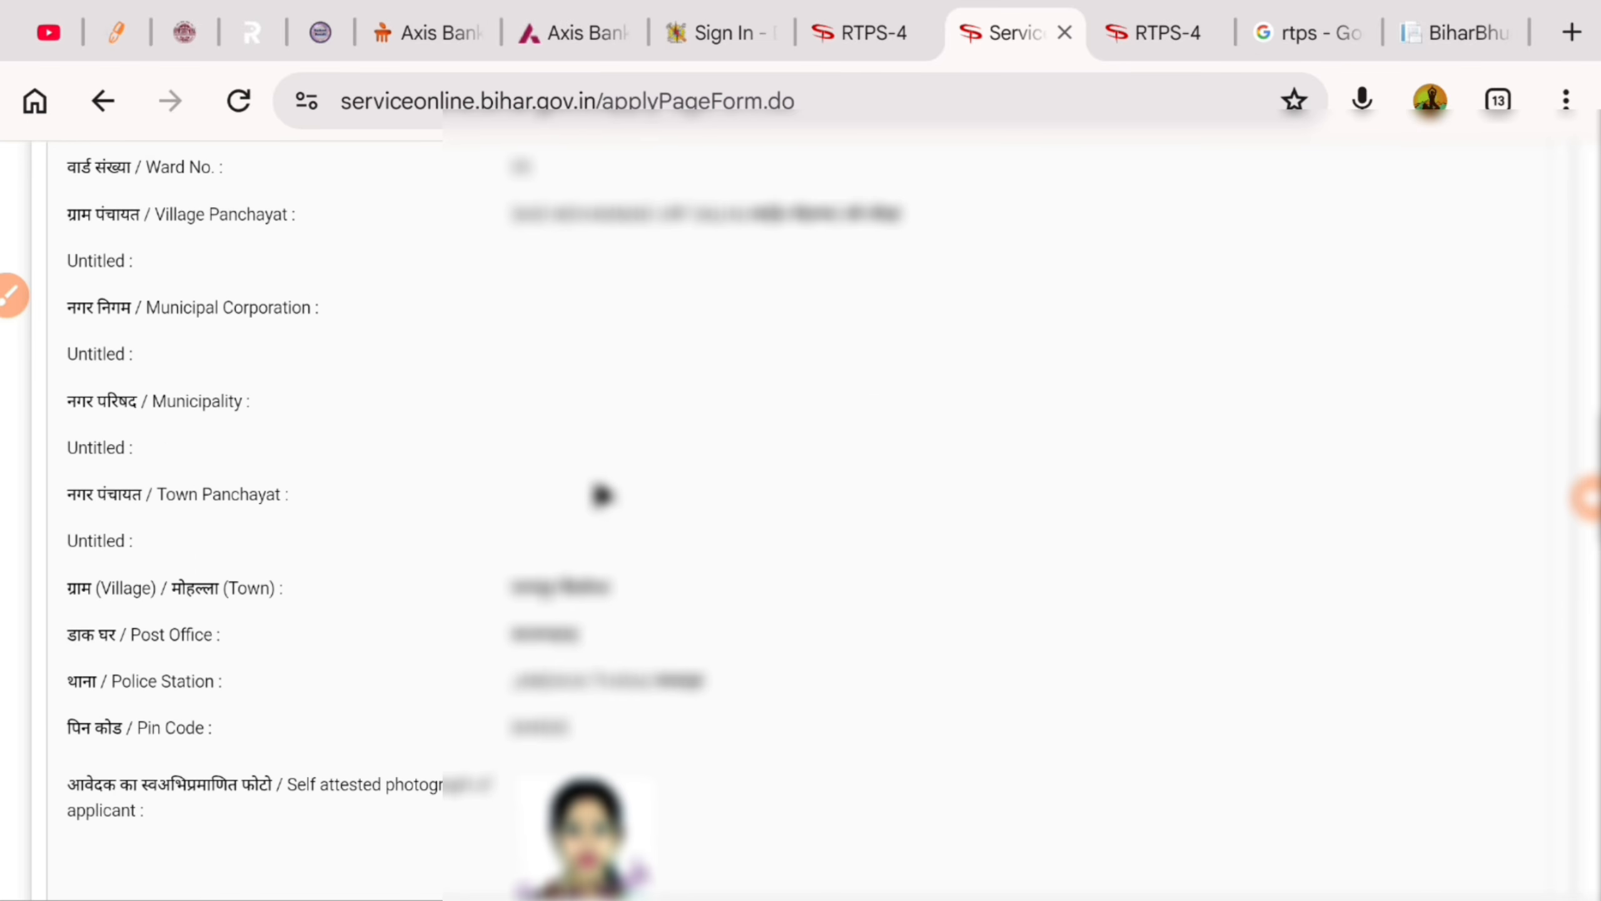
scroll(595, 518, "down", 10)
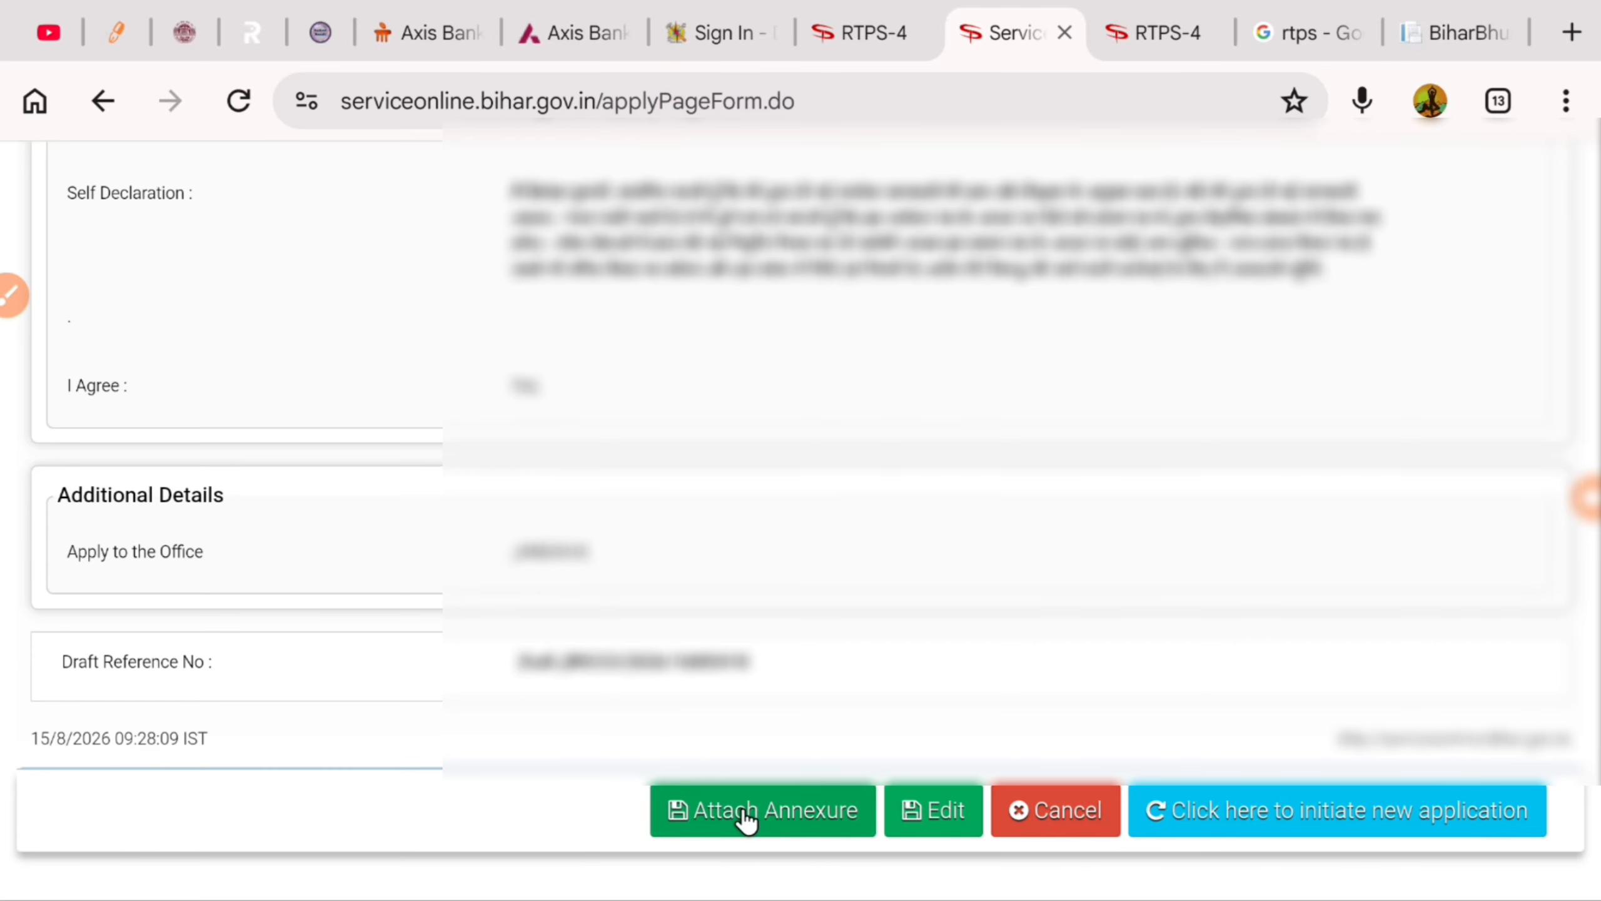
left_click(787, 816)
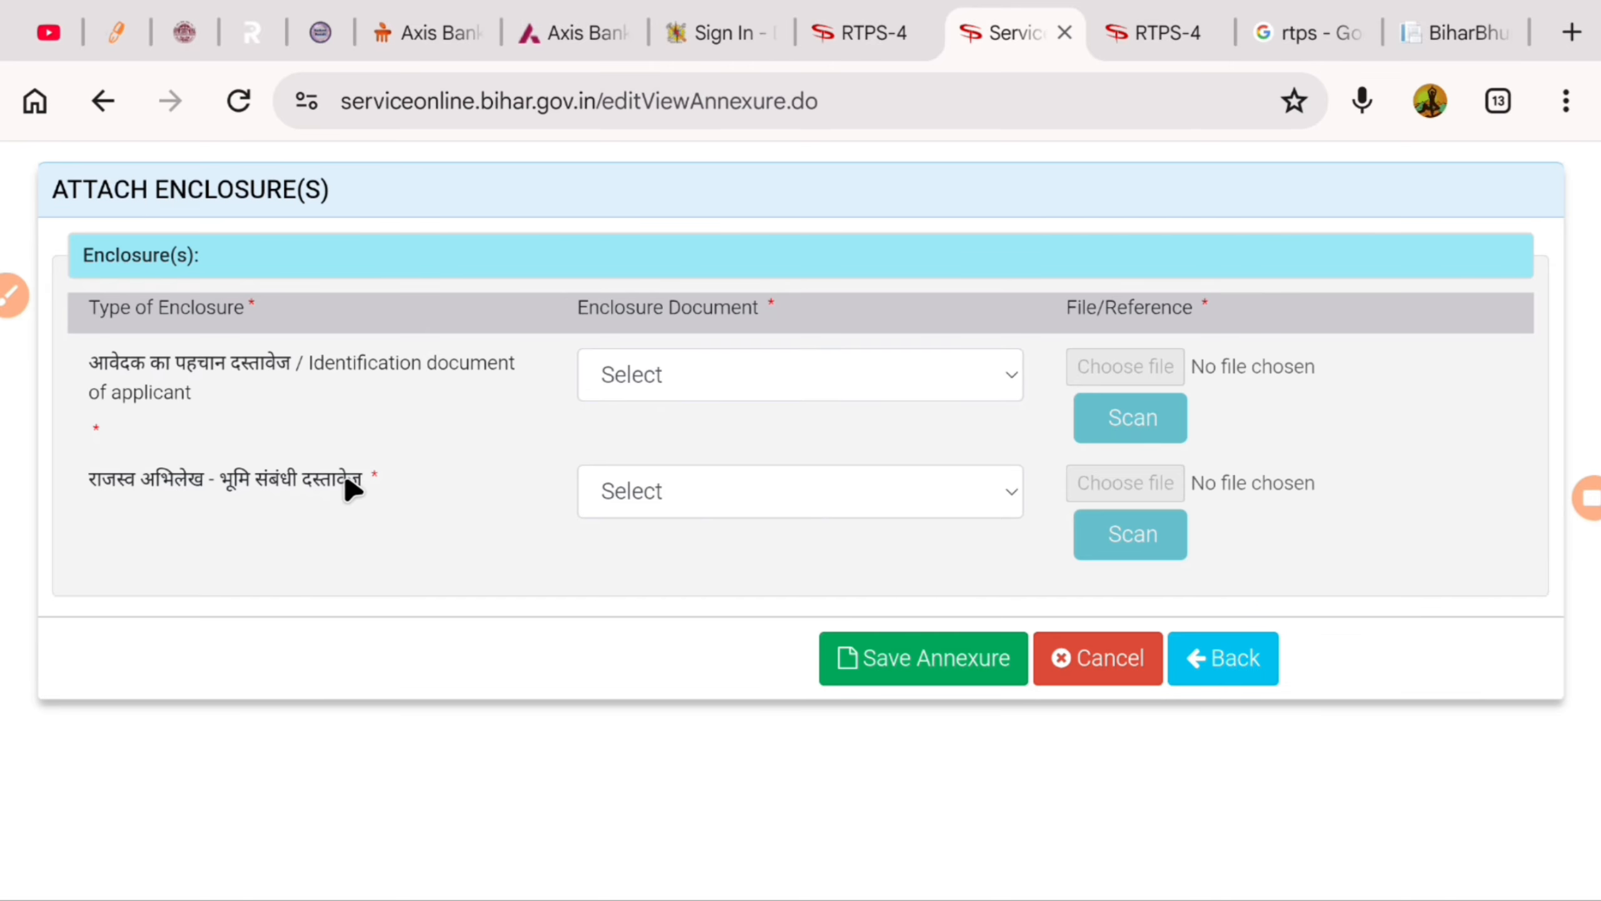
Select the land-related document and आधार कार्ड (Aadhaar card) as the two enclosure documents
left_click(712, 495)
left_click(743, 428)
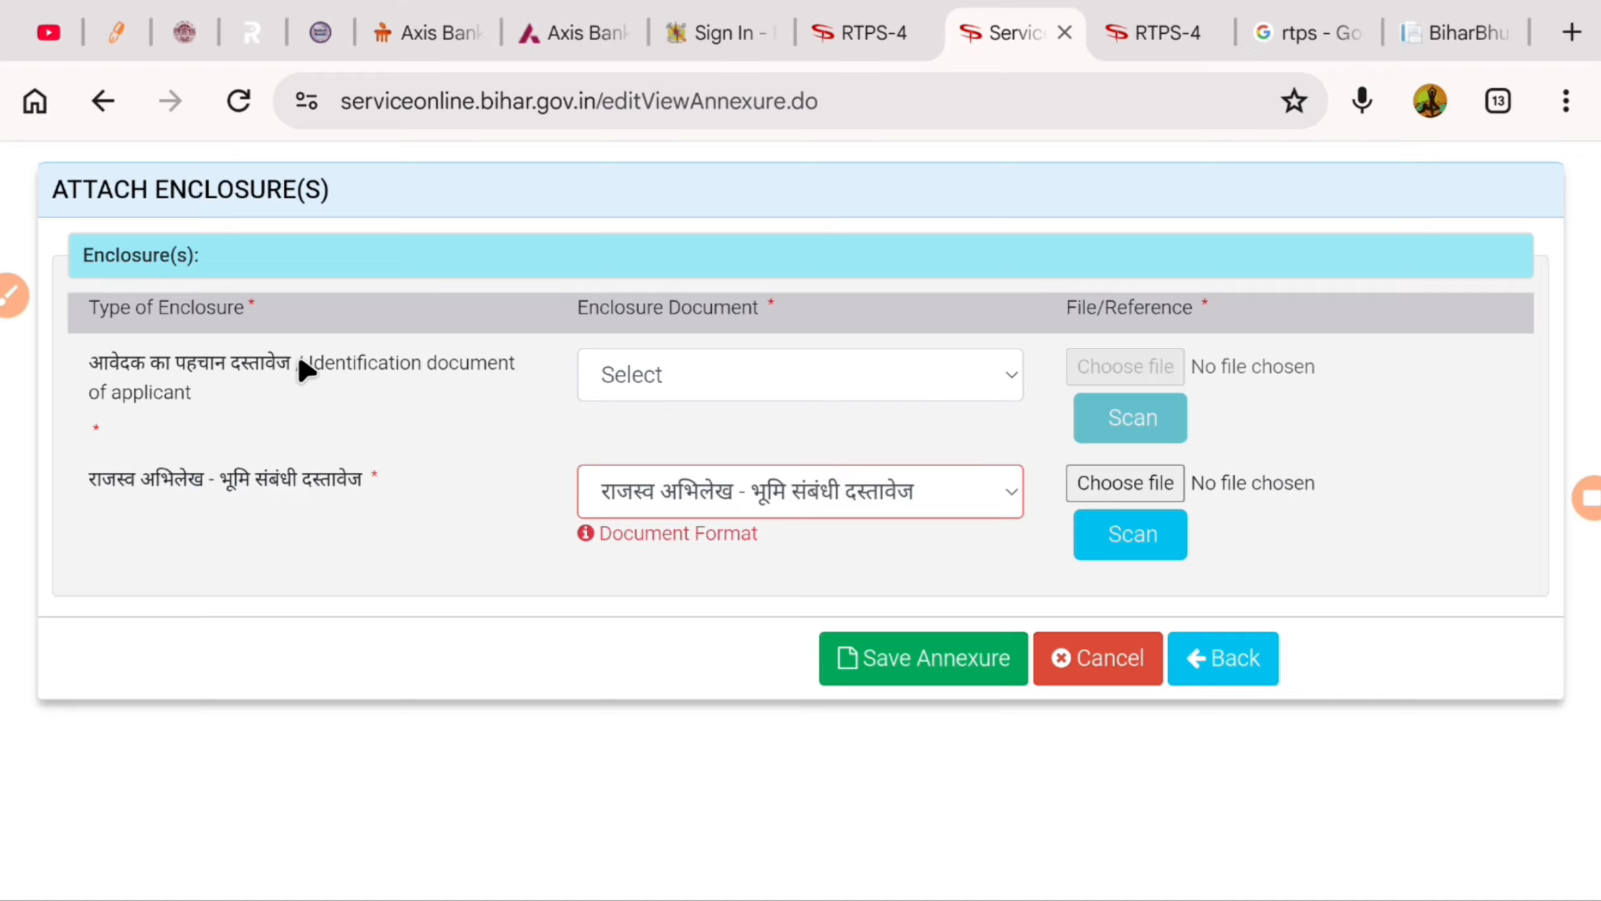
left_click(634, 379)
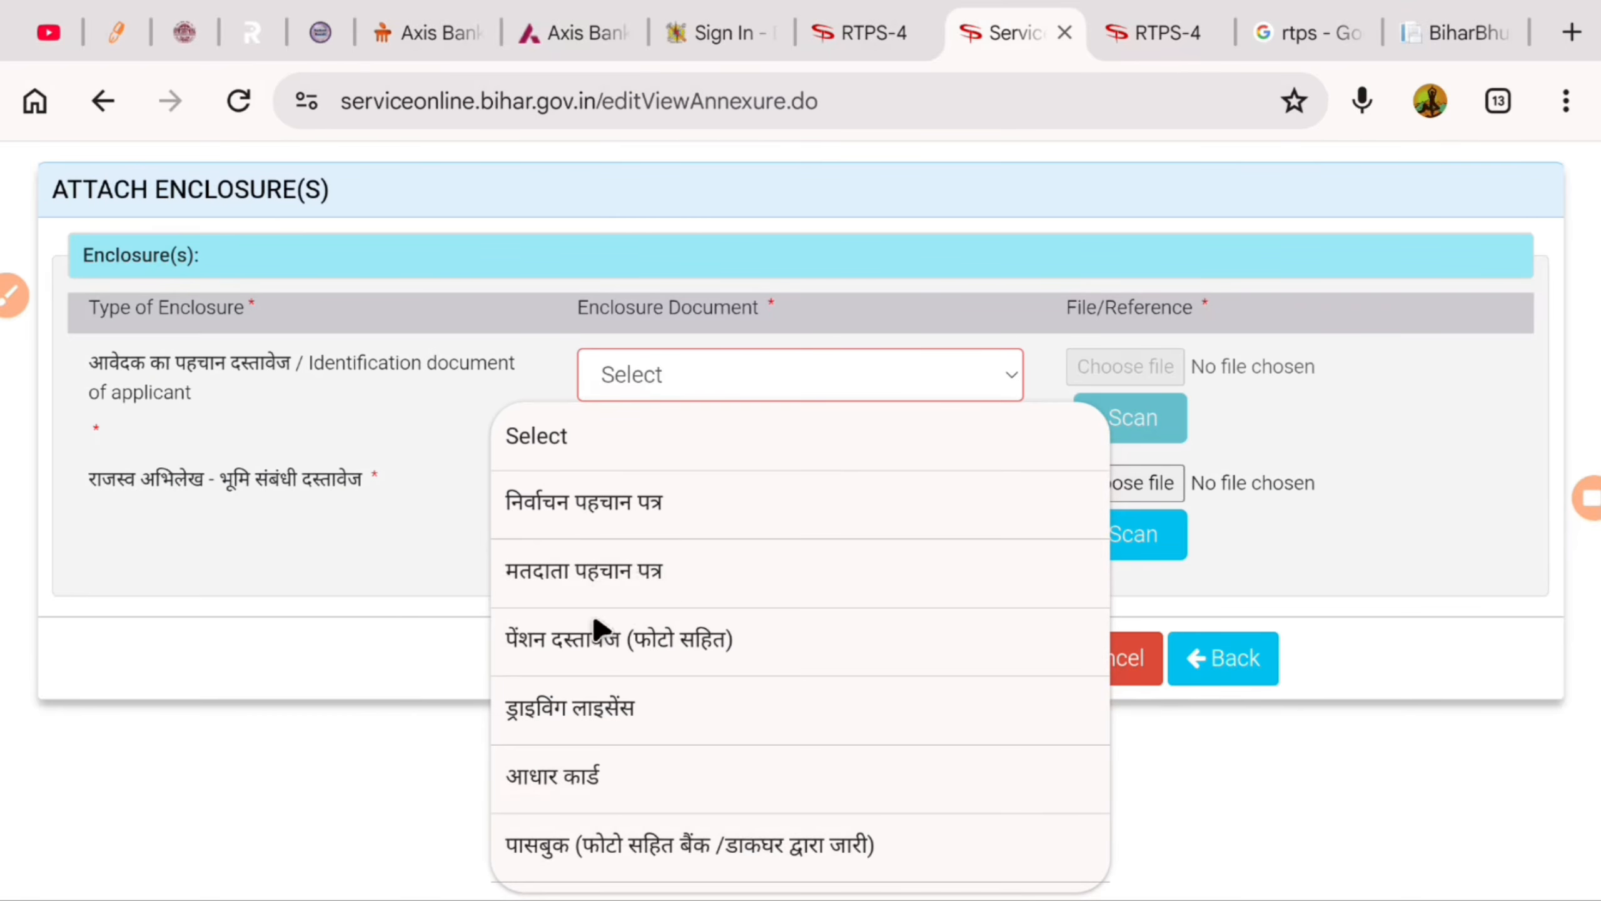
scroll(577, 645, "down", 1)
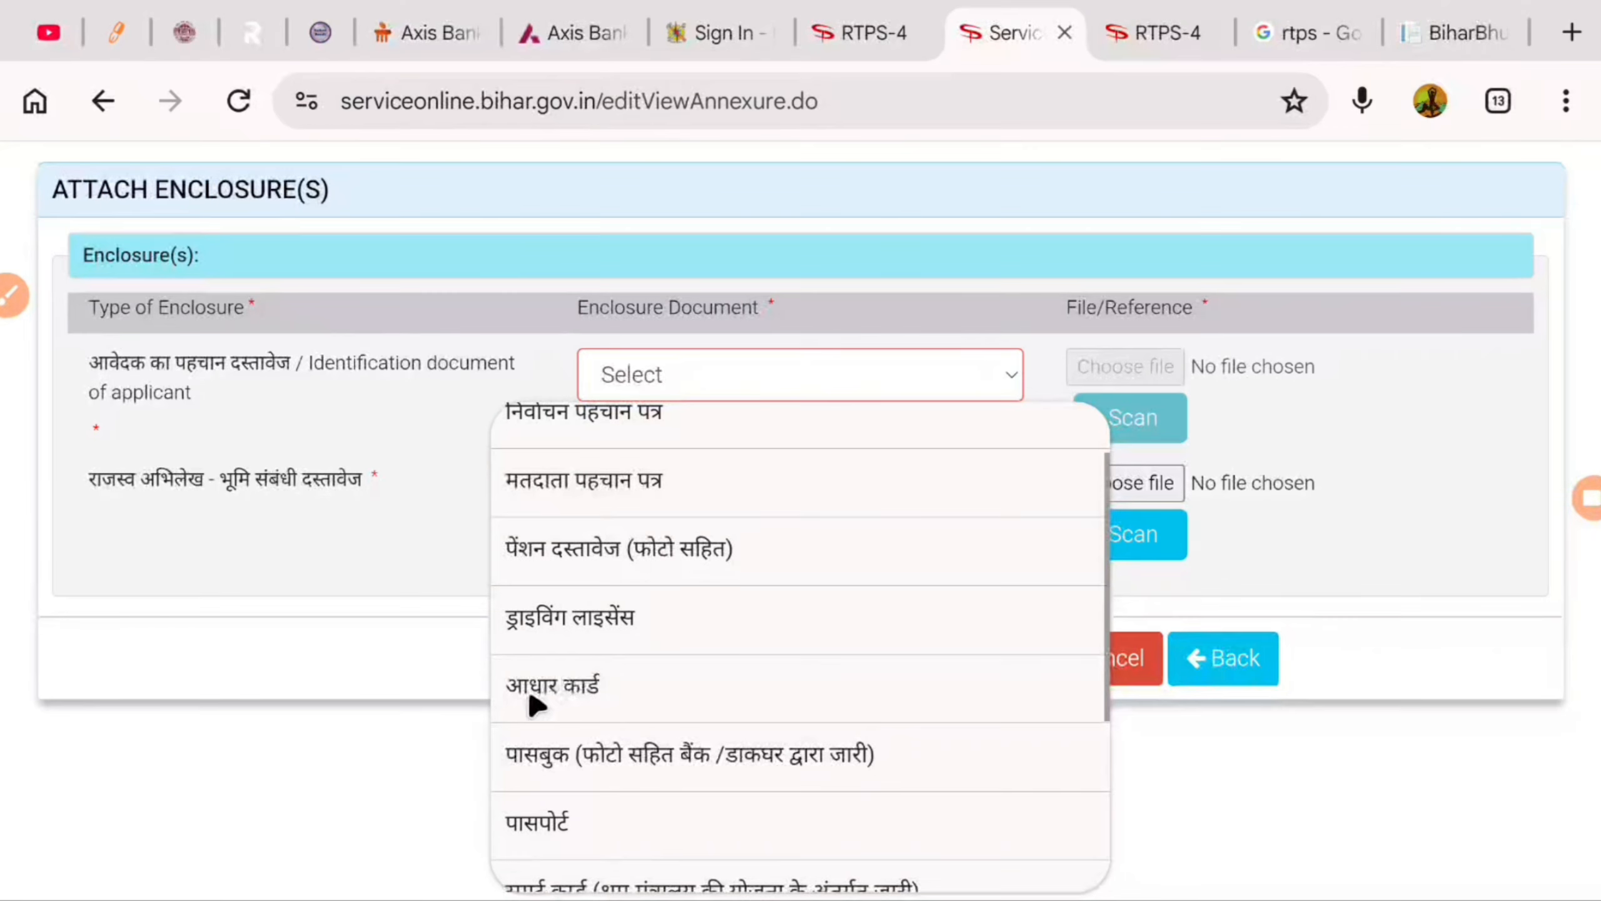
scroll(554, 706, "down", 4)
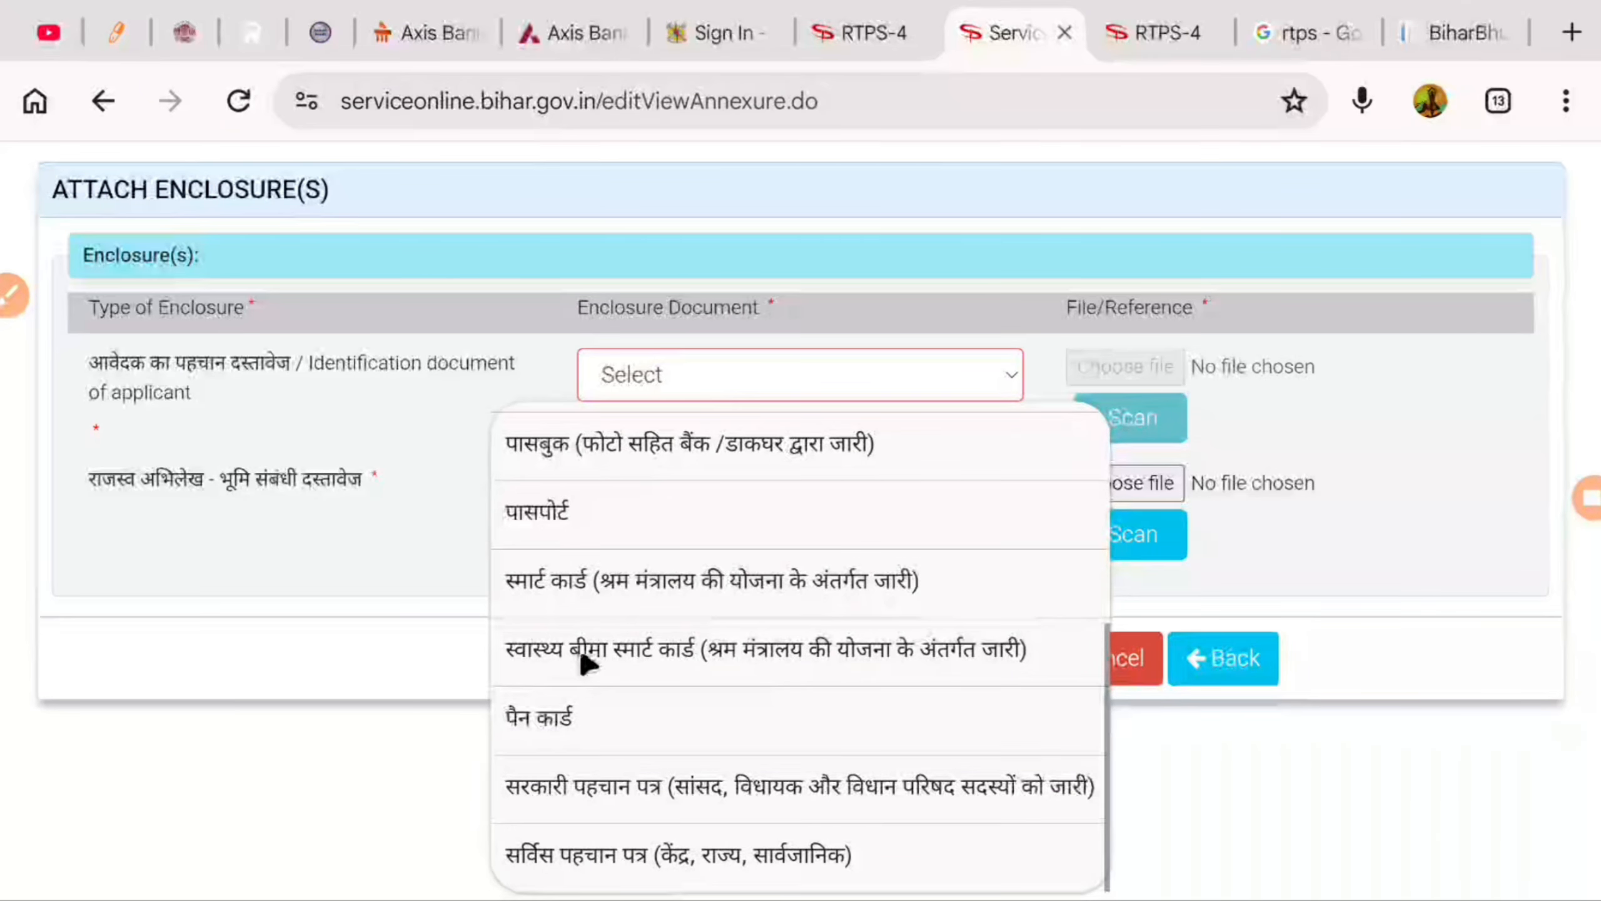
scroll(617, 631, "up", 3)
left_click(560, 555)
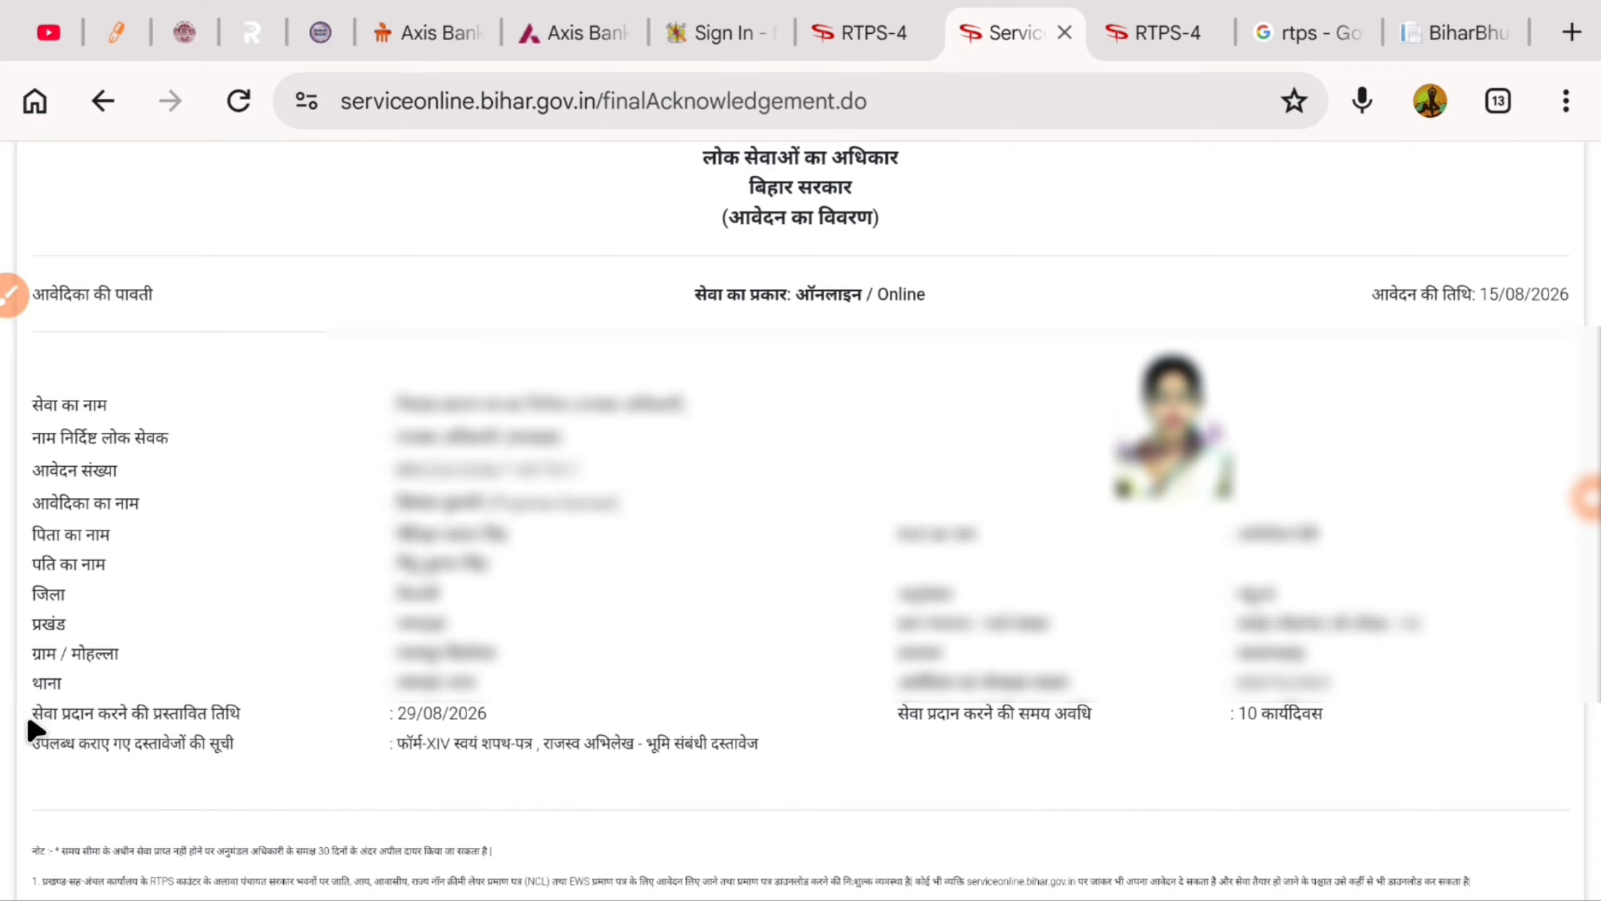
Check the proposed service delivery date, then export the acknowledgement page to PDF
left_click_drag(29, 722, 243, 716)
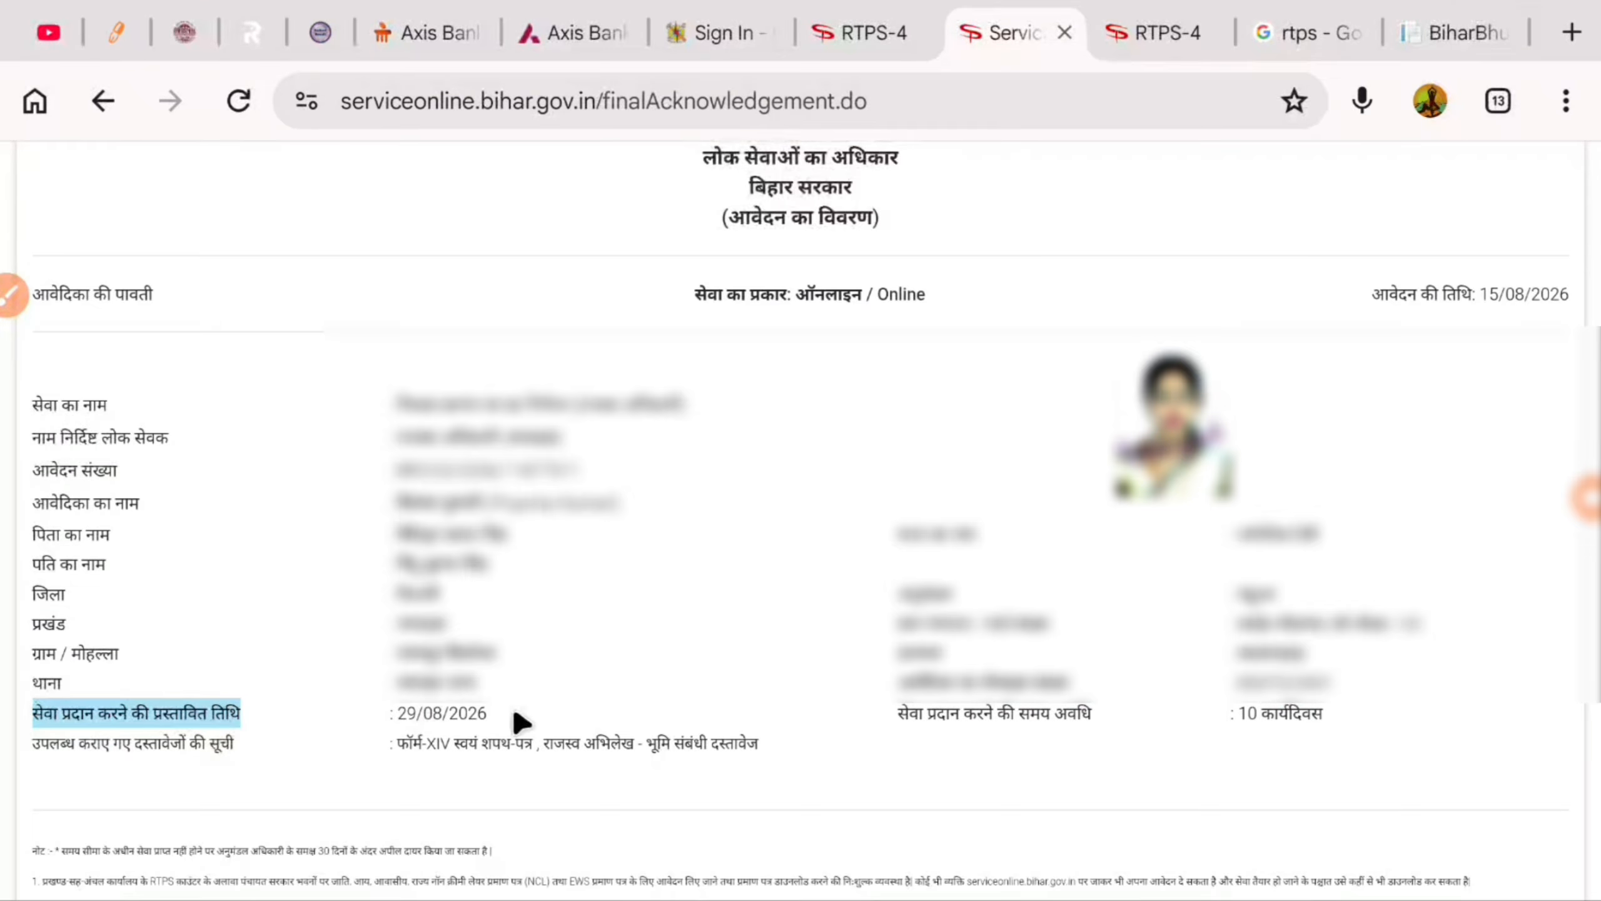
left_click(908, 770)
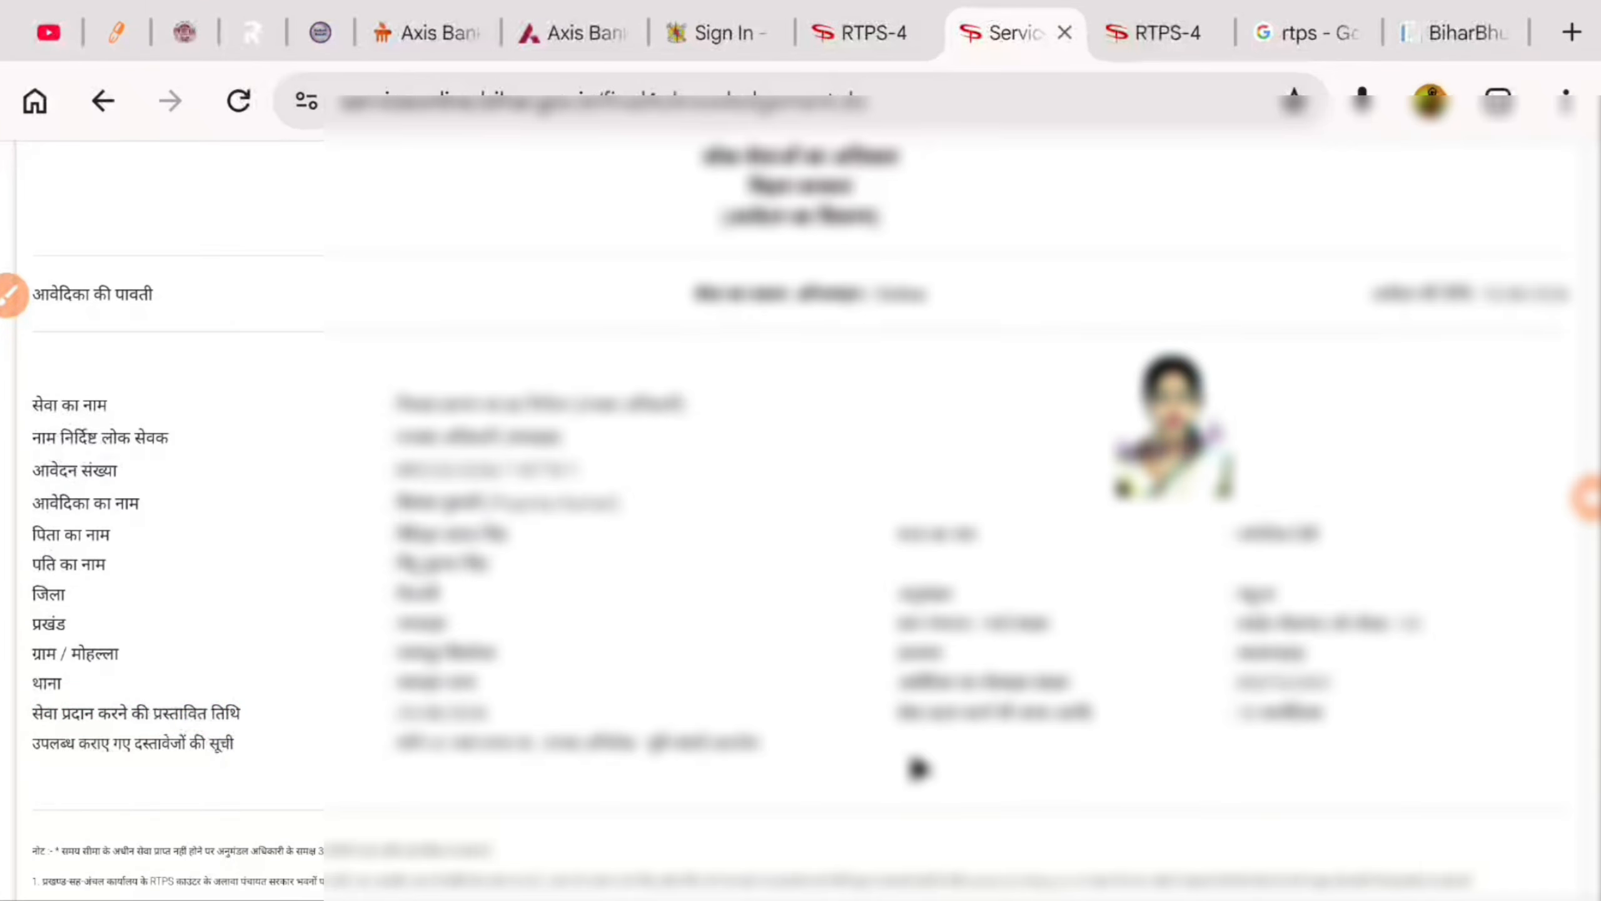
scroll(912, 760, "down", 15)
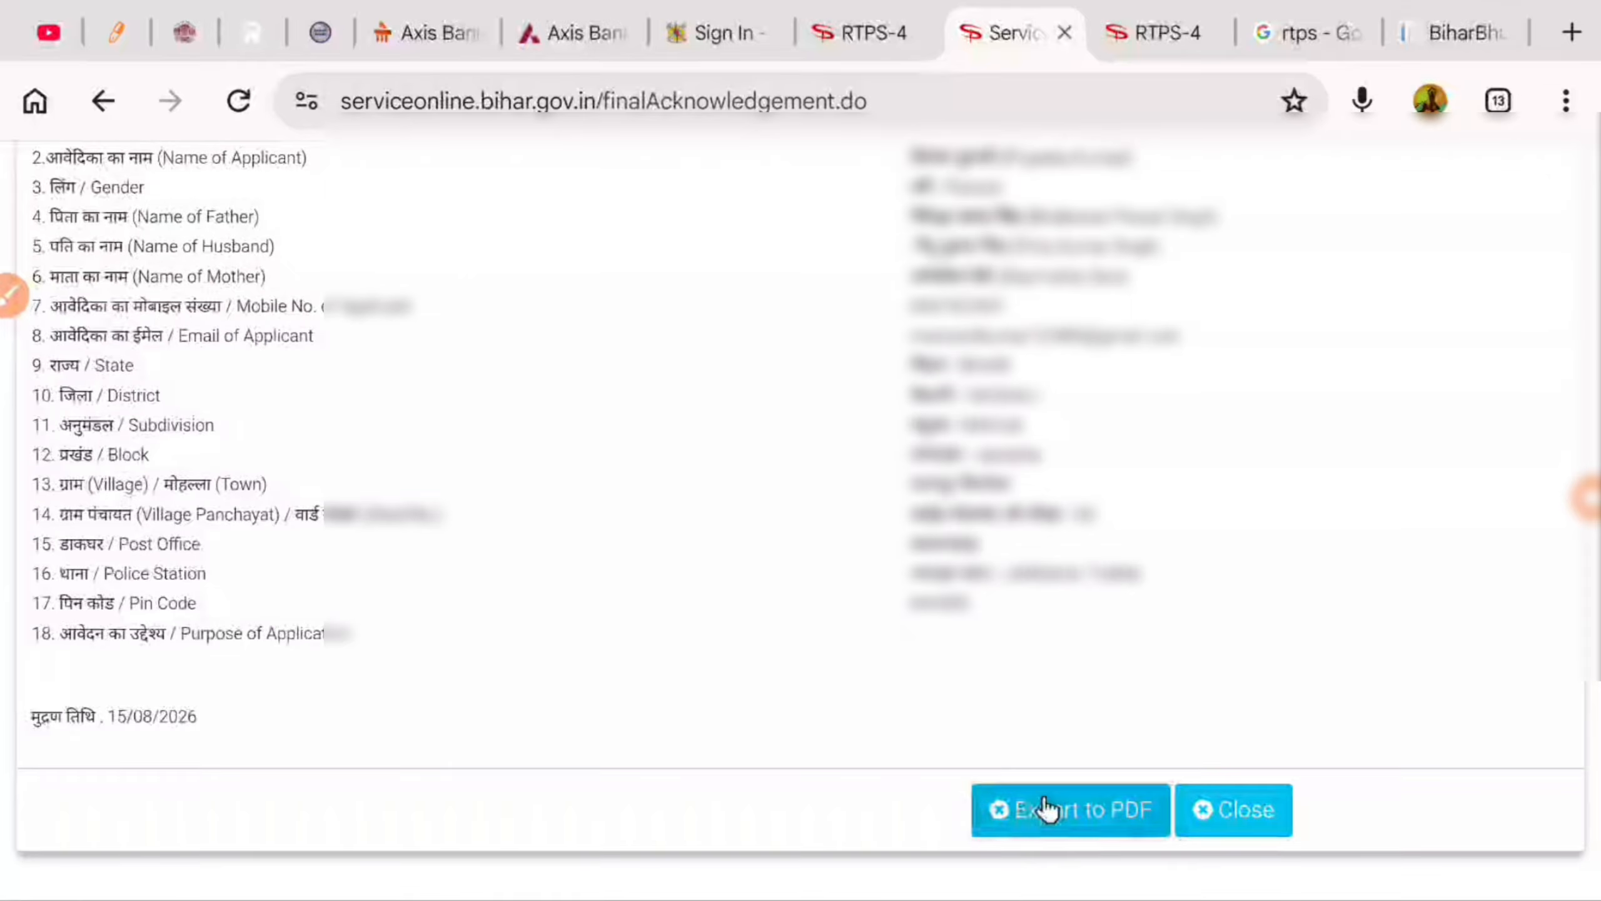
left_click(1096, 820)
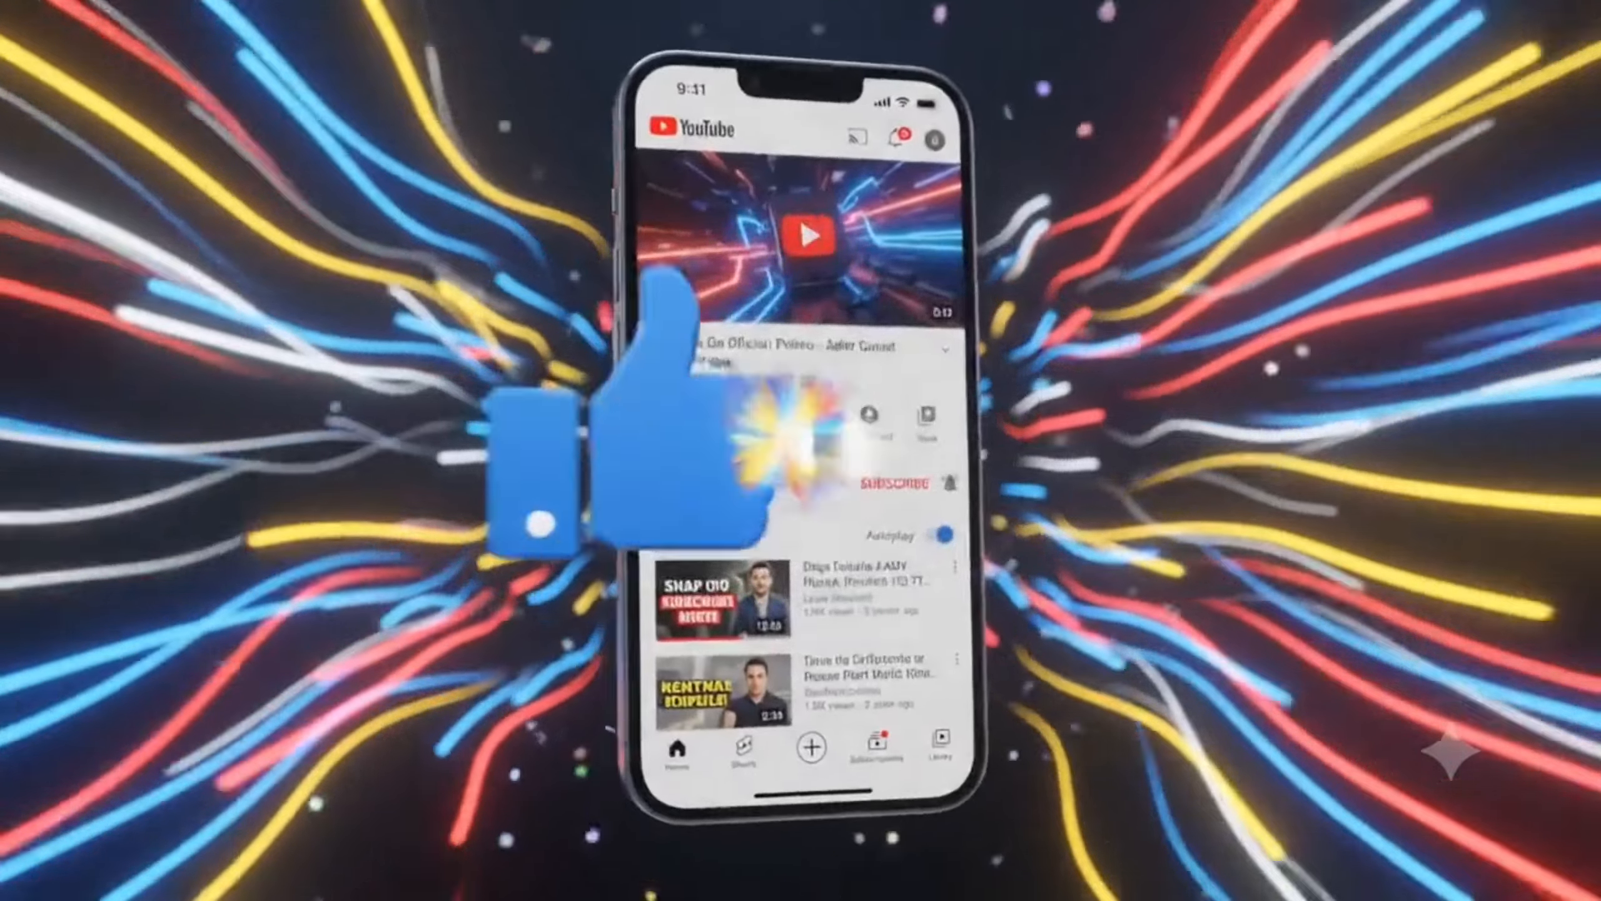